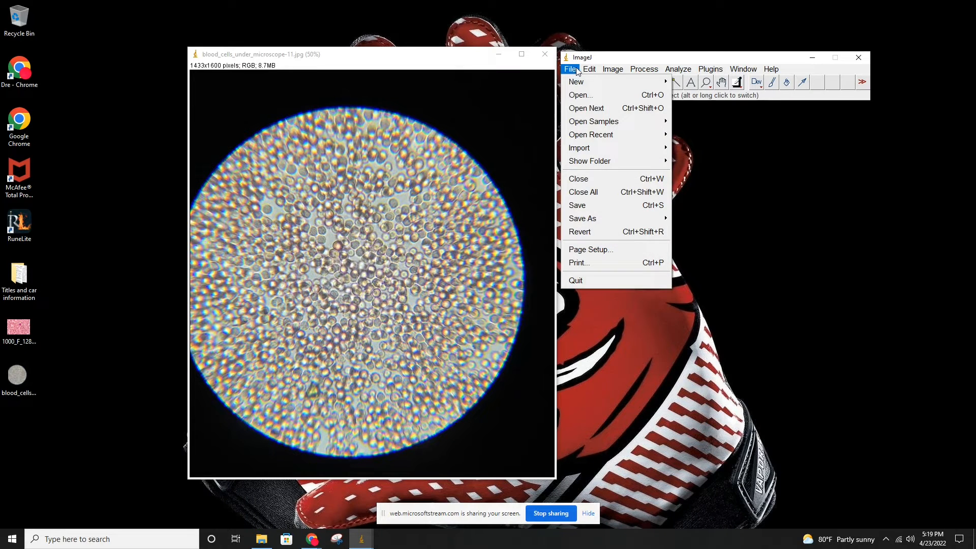
View the blood cell image at 100% zoom, and return it to its original scale
mouse_move(586, 70)
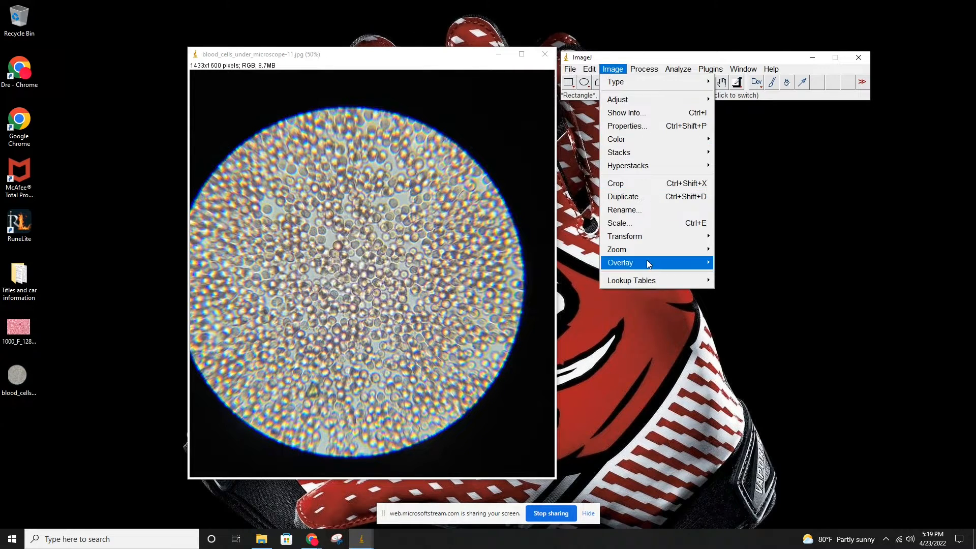
mouse_move(647, 256)
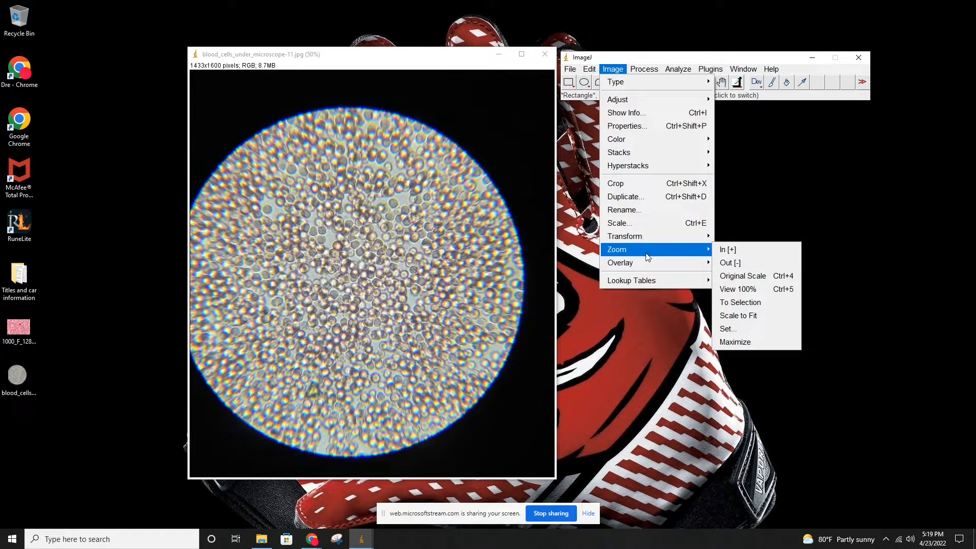
left_click(758, 289)
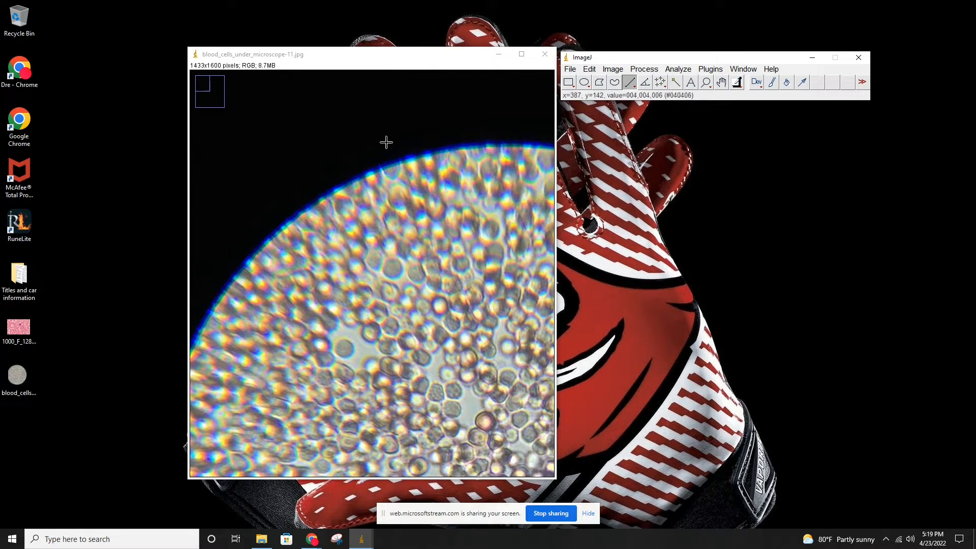
left_click(591, 69)
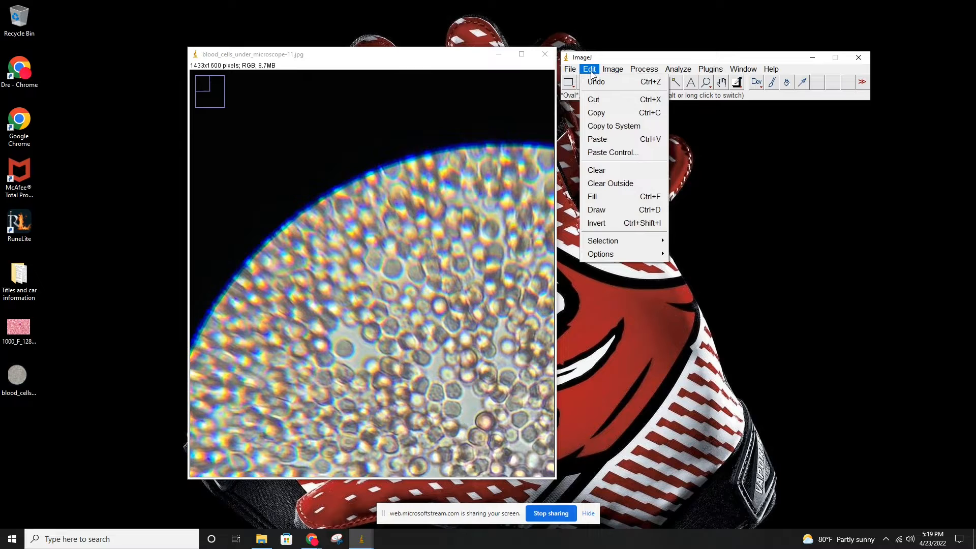
left_click(591, 70)
left_click(590, 70)
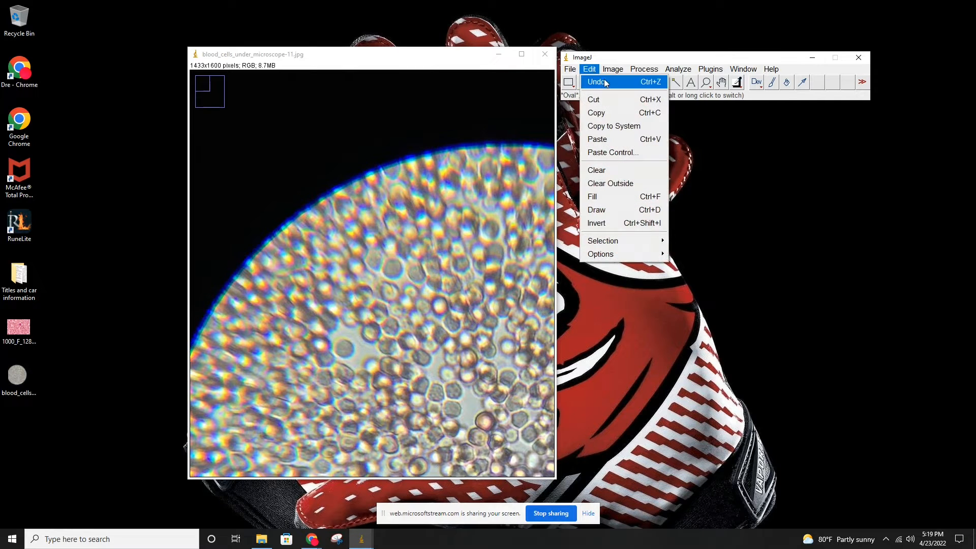
mouse_move(639, 71)
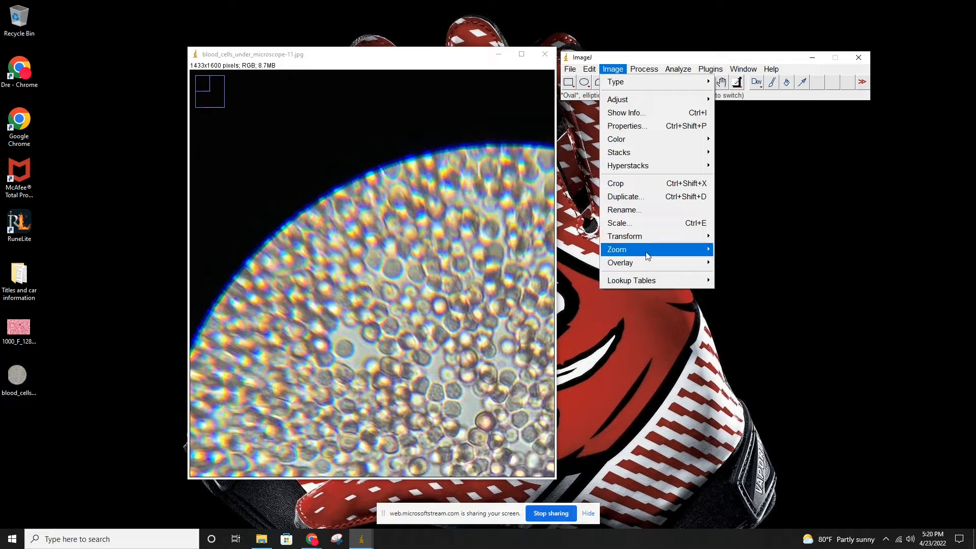
mouse_move(647, 255)
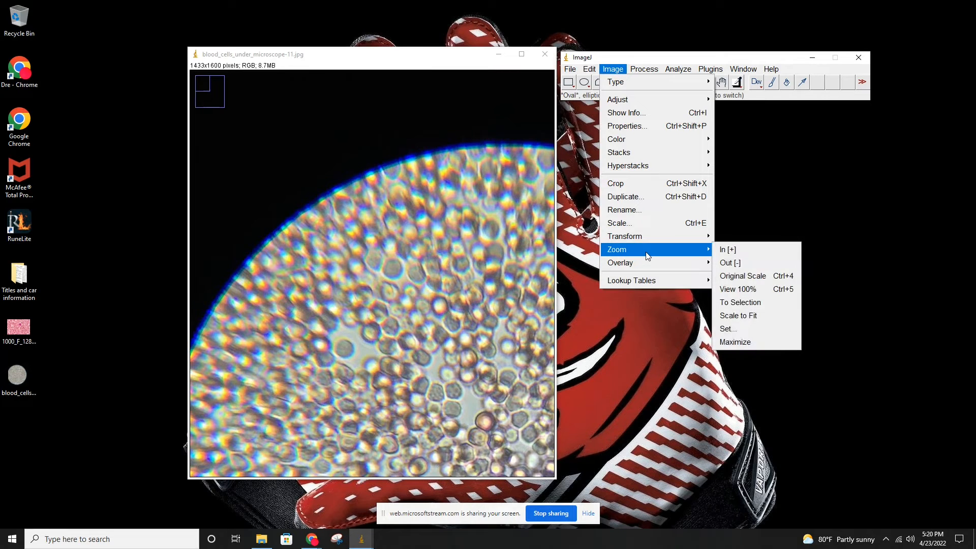
left_click(734, 276)
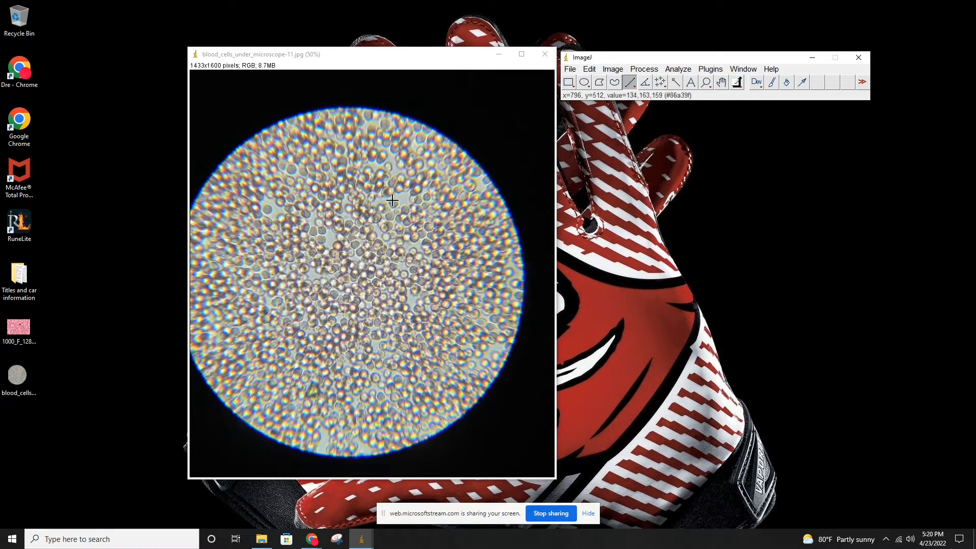
Draw a straight line about 57 pixels long between two cells in the image's upper middle, measure it and check its length in the results
left_click_drag(392, 203, 398, 189)
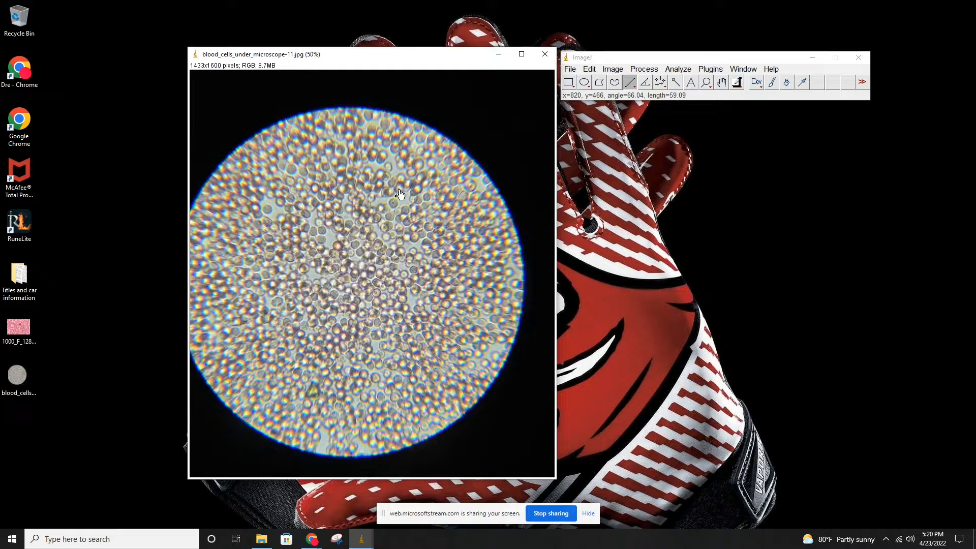
left_click(613, 72)
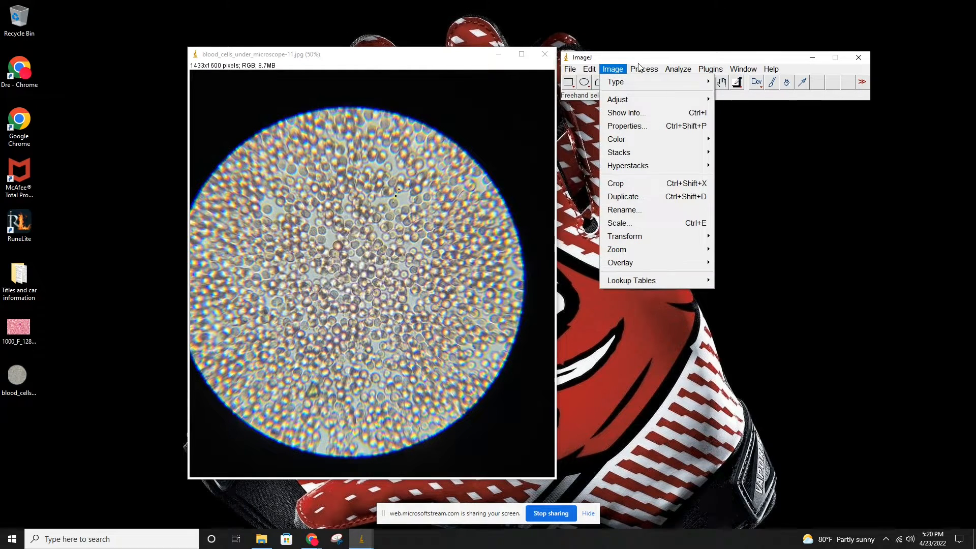
mouse_move(688, 69)
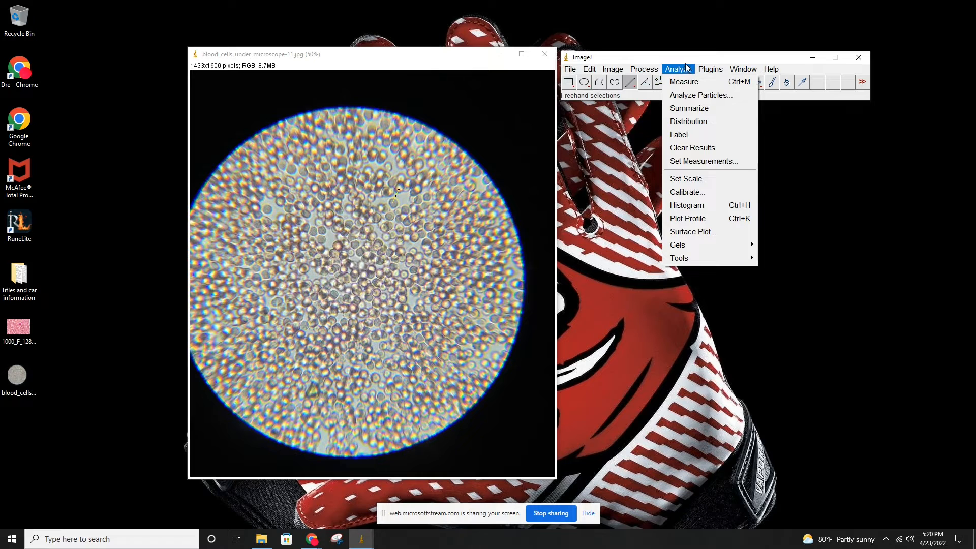
left_click(689, 82)
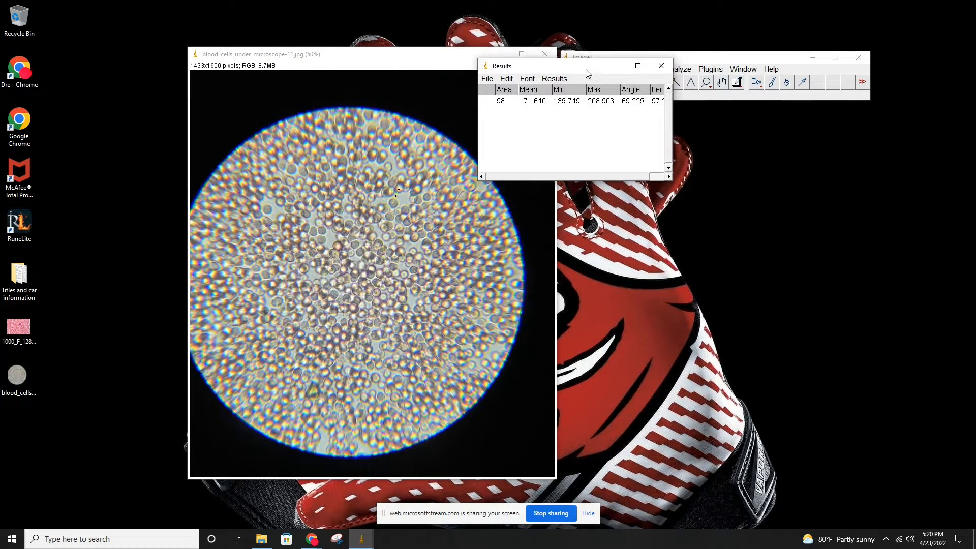
left_click_drag(585, 73, 715, 136)
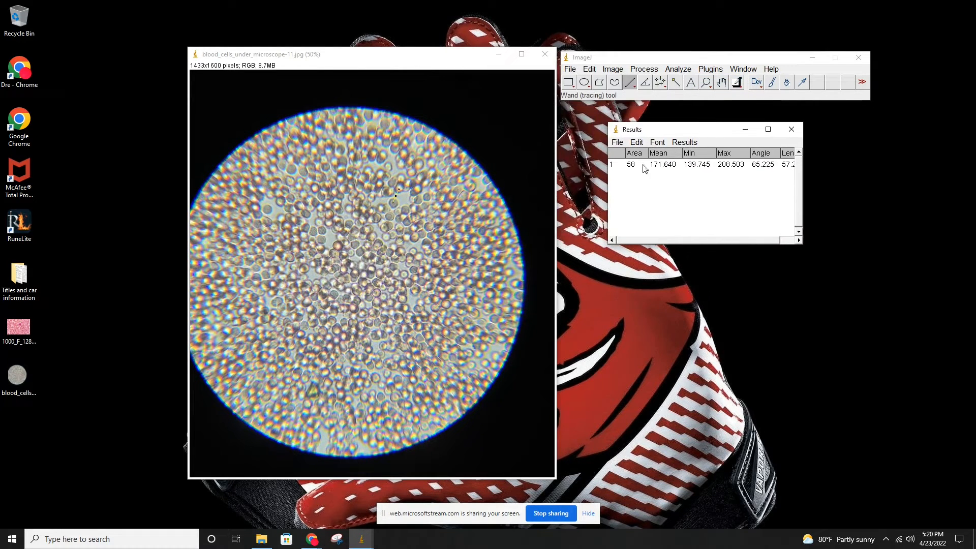
left_click_drag(672, 240, 716, 239)
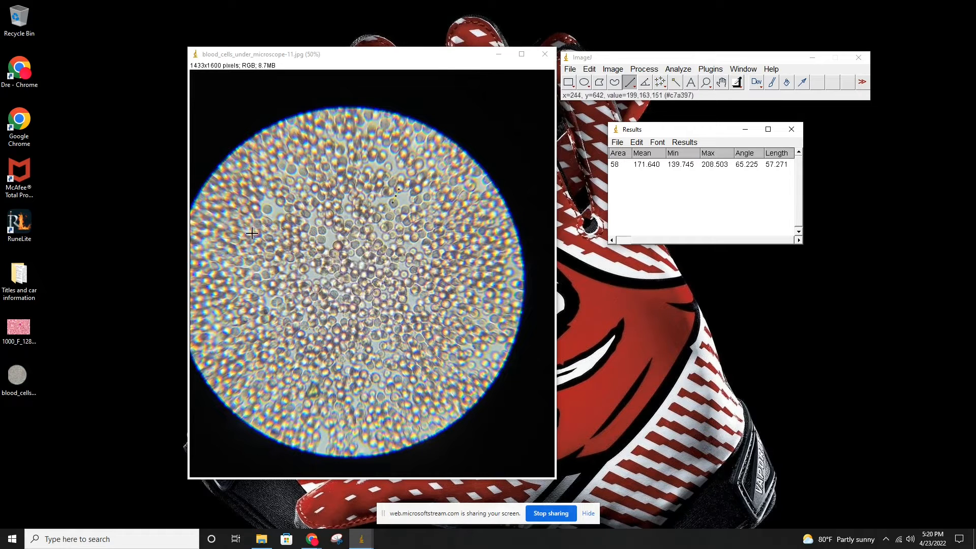
Draw and measure four more straight lines between neighbouring cells, about 51, 56, 71 and 48 pixels long
left_click_drag(268, 209, 279, 202)
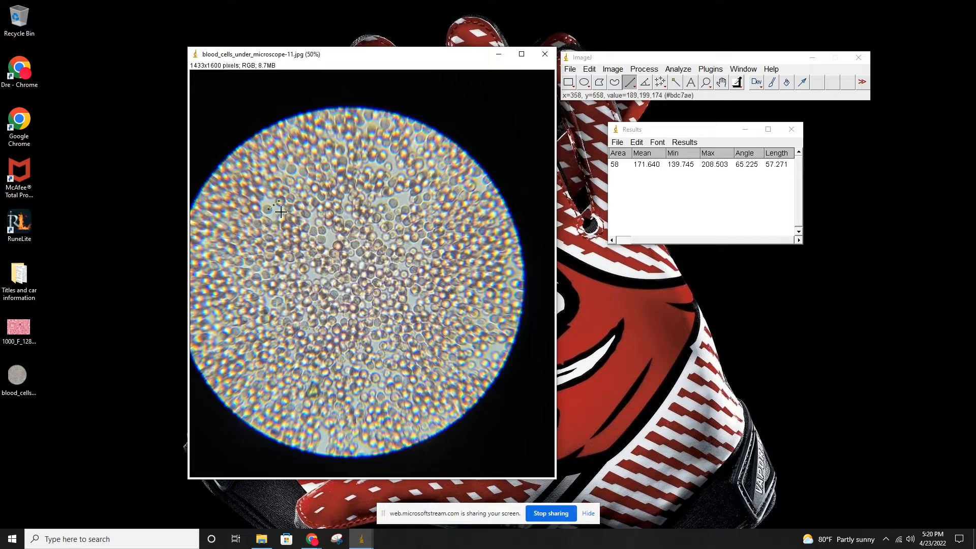
key("ctrl+m")
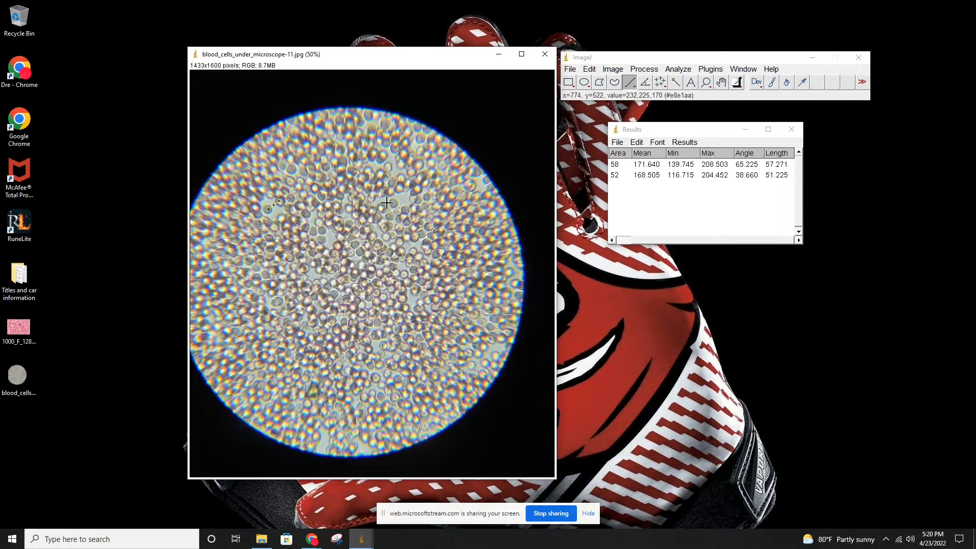
left_click_drag(394, 202, 399, 189)
key("ctrl+m")
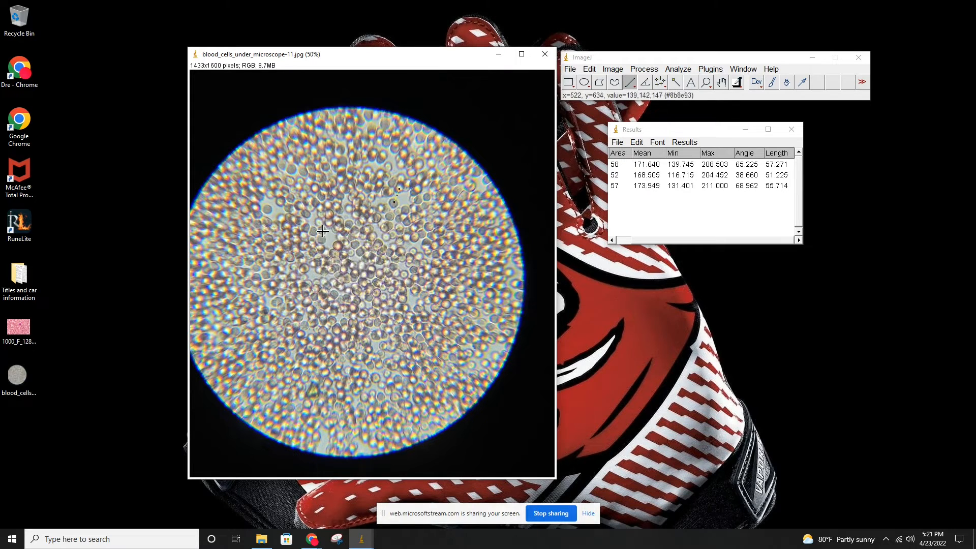
left_click_drag(323, 232, 336, 243)
key("ctrl+m")
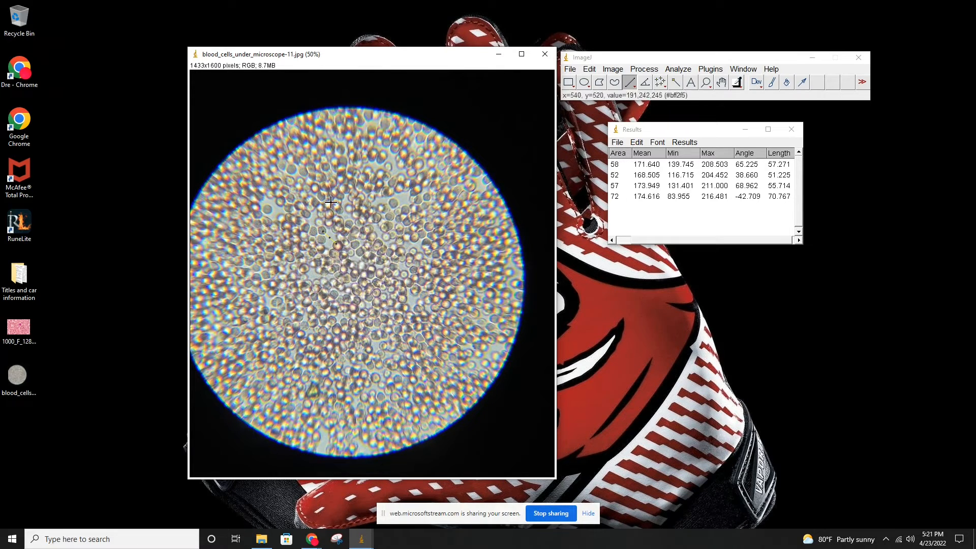
left_click_drag(386, 193, 395, 203)
key("ctrl+m")
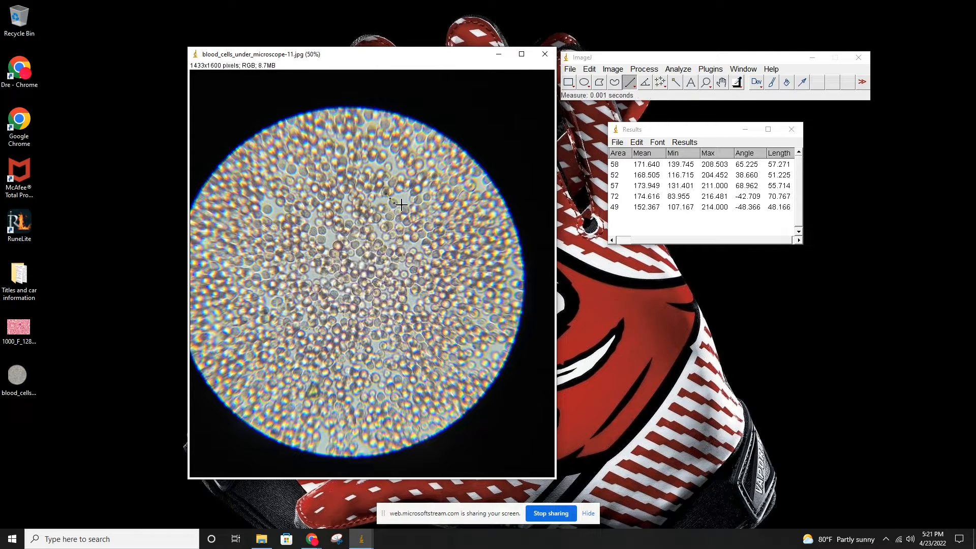
Rename the results table "first line"
right_click(647, 168)
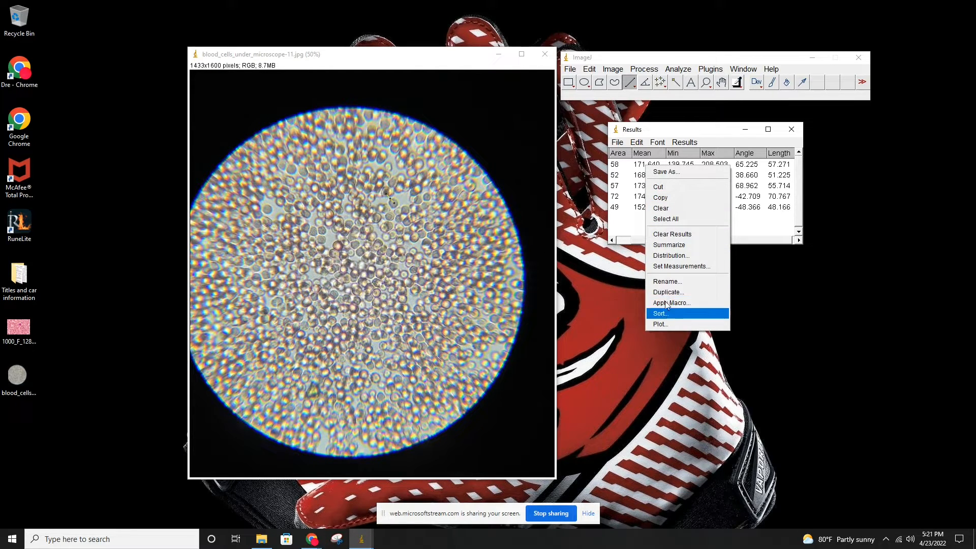
left_click(665, 281)
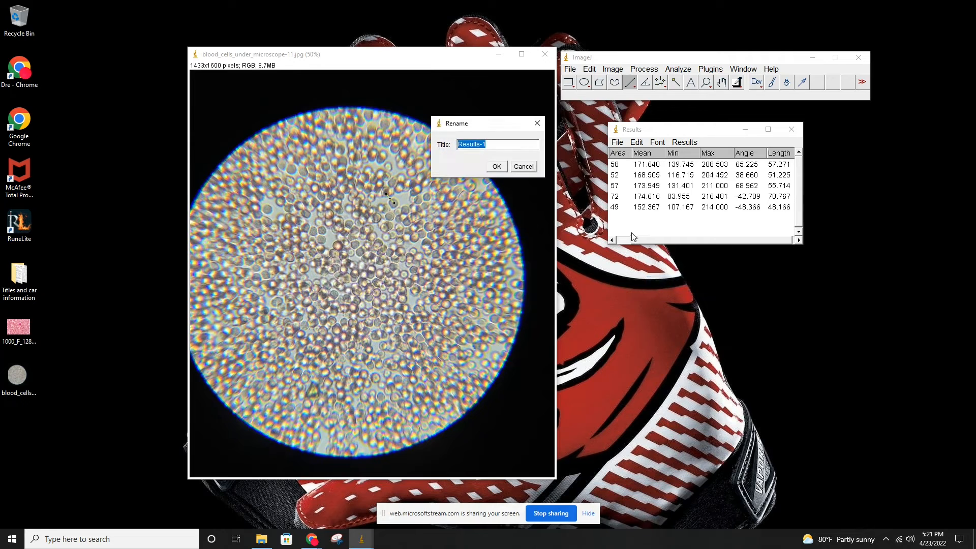
type("first line")
key("Return")
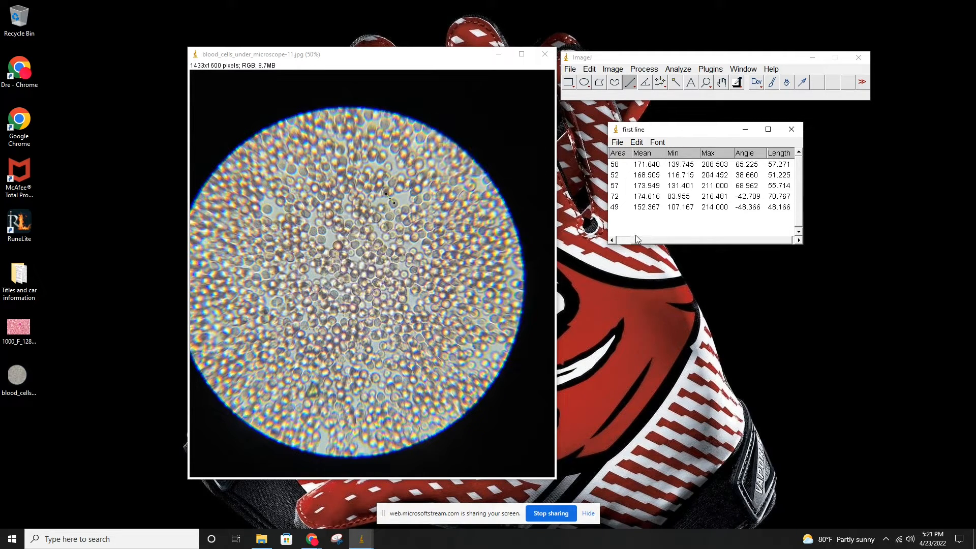
left_click(626, 240)
left_click(625, 240)
left_click(619, 242)
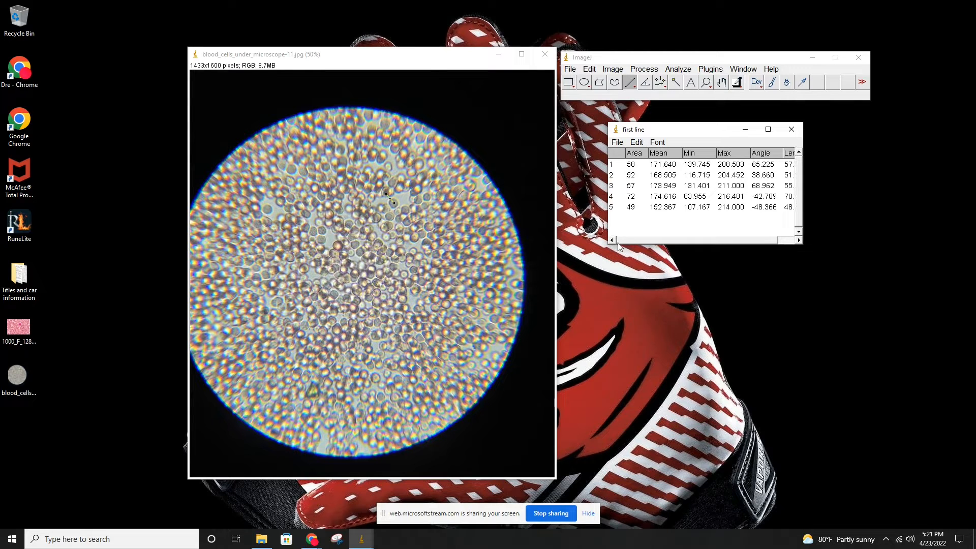
Rename the results table "Measurements"
right_click(635, 129)
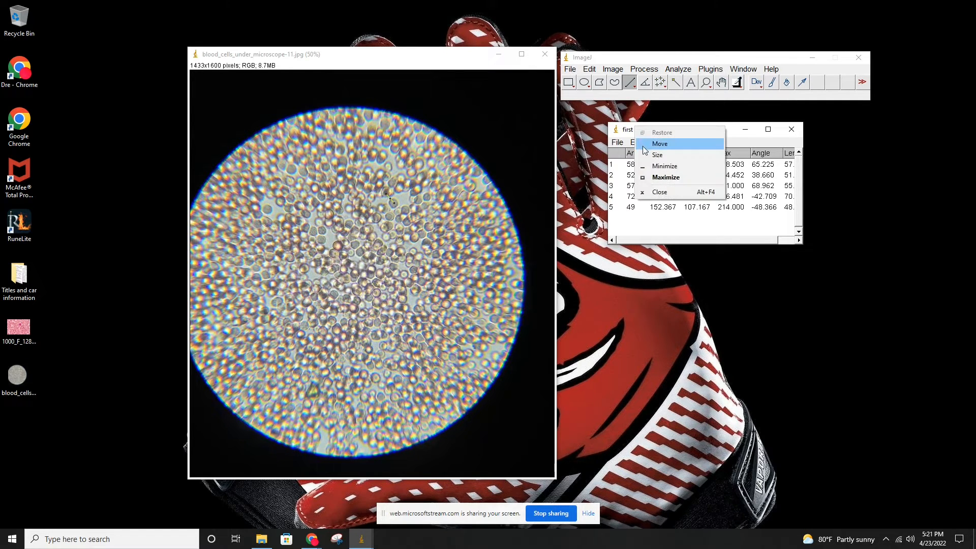
right_click(639, 204)
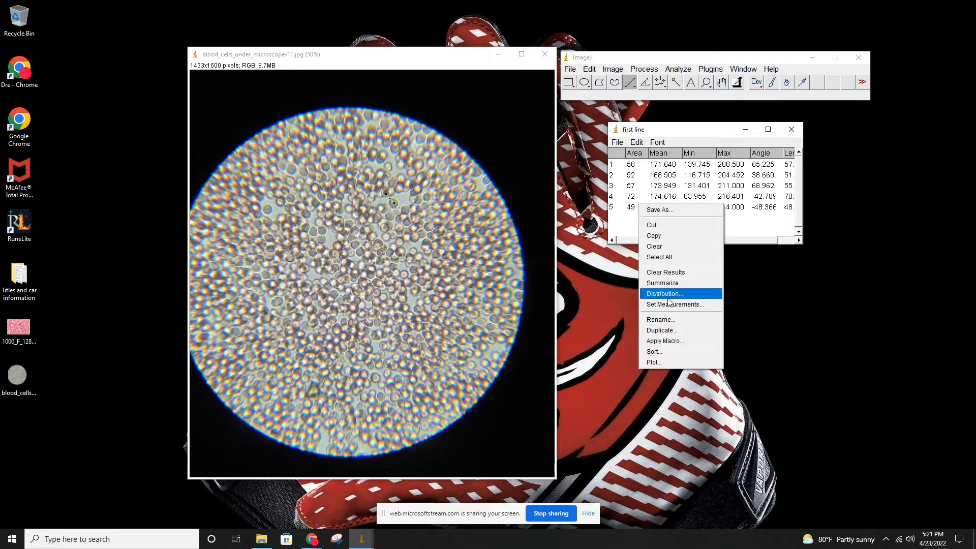
left_click(660, 319)
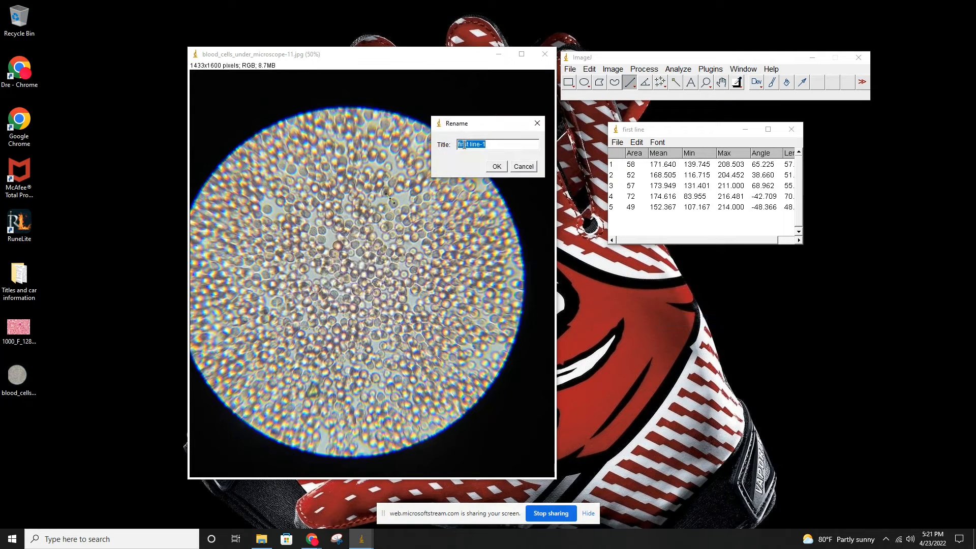
type("Measurements")
left_click(497, 167)
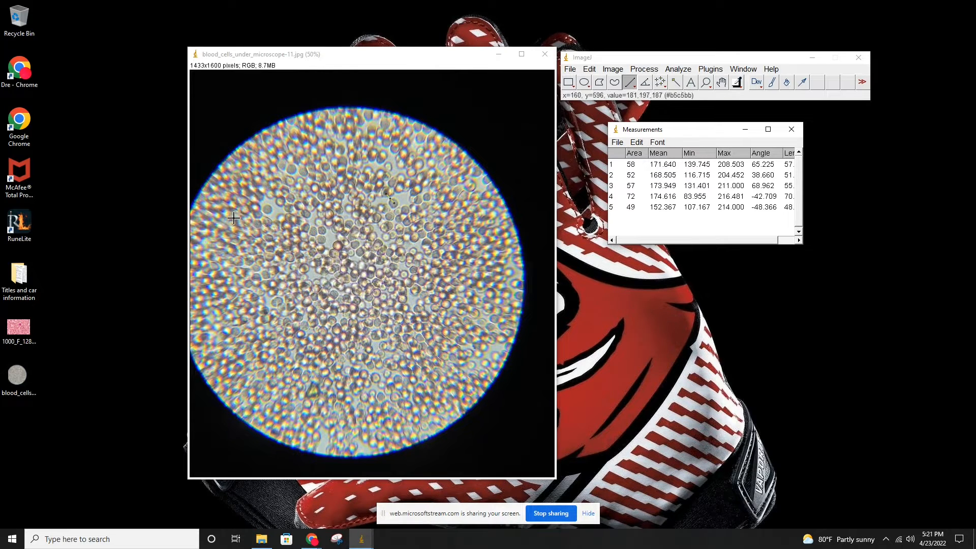
Review the Length values in the Measurements table and close the table
left_click_drag(710, 133, 659, 147)
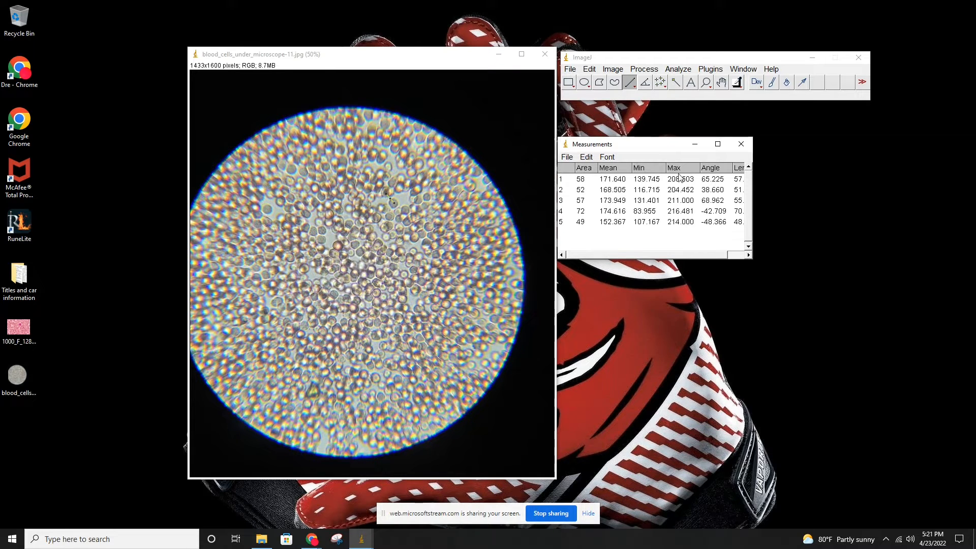
left_click_drag(693, 254, 718, 247)
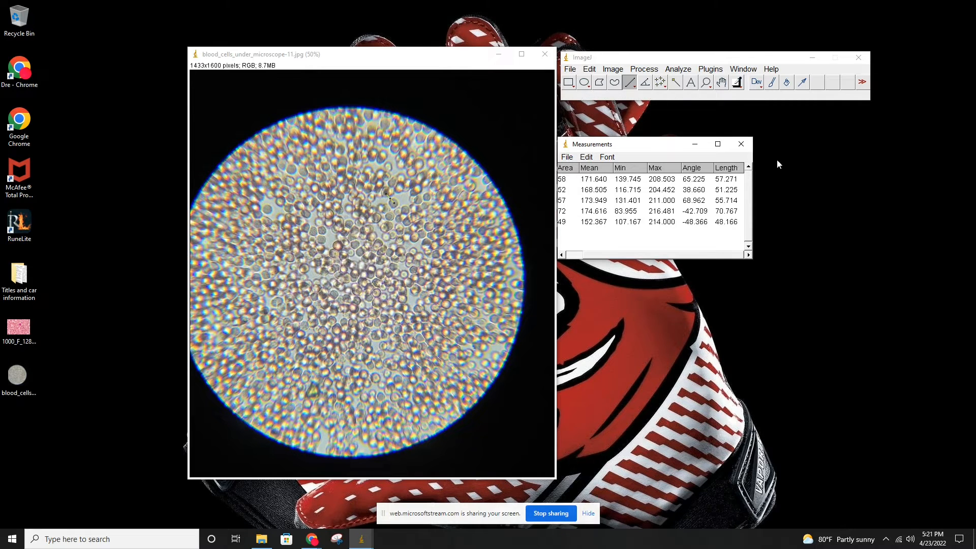
left_click(741, 144)
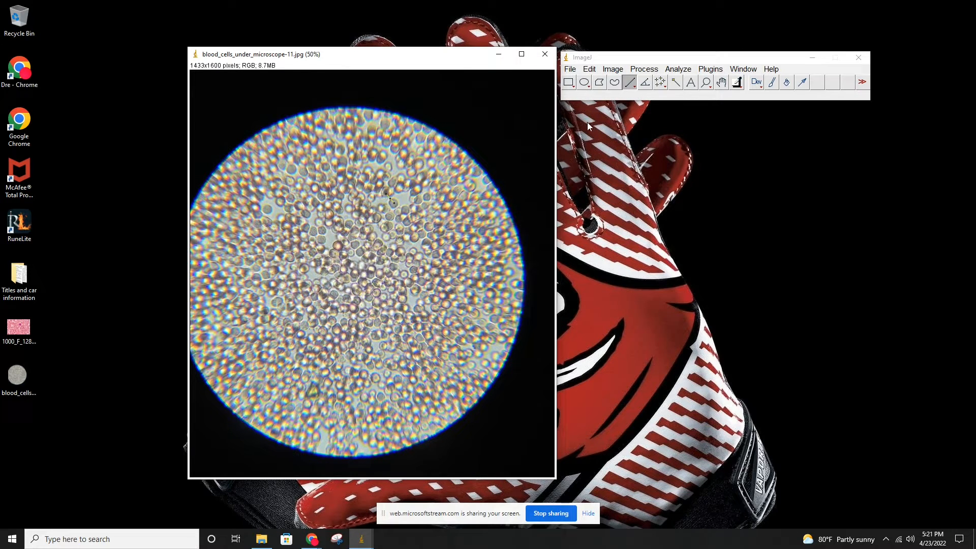
Convert the blood cell image from RGB color to 8-bit
left_click(574, 73)
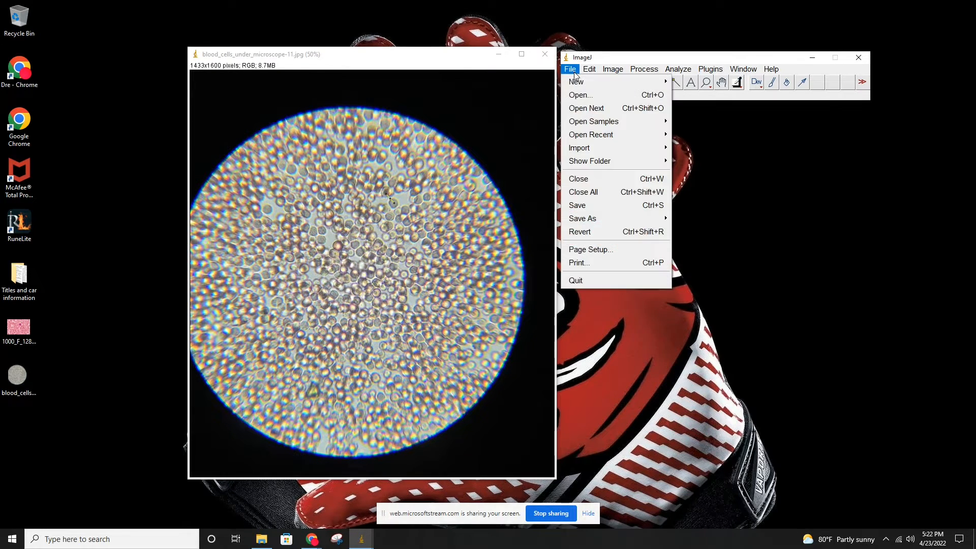
mouse_move(604, 73)
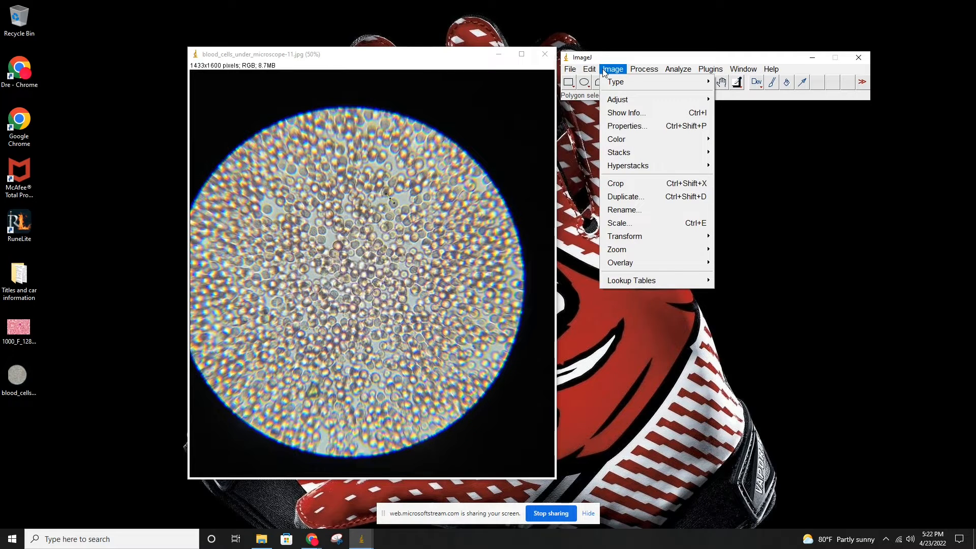
mouse_move(639, 70)
mouse_move(628, 103)
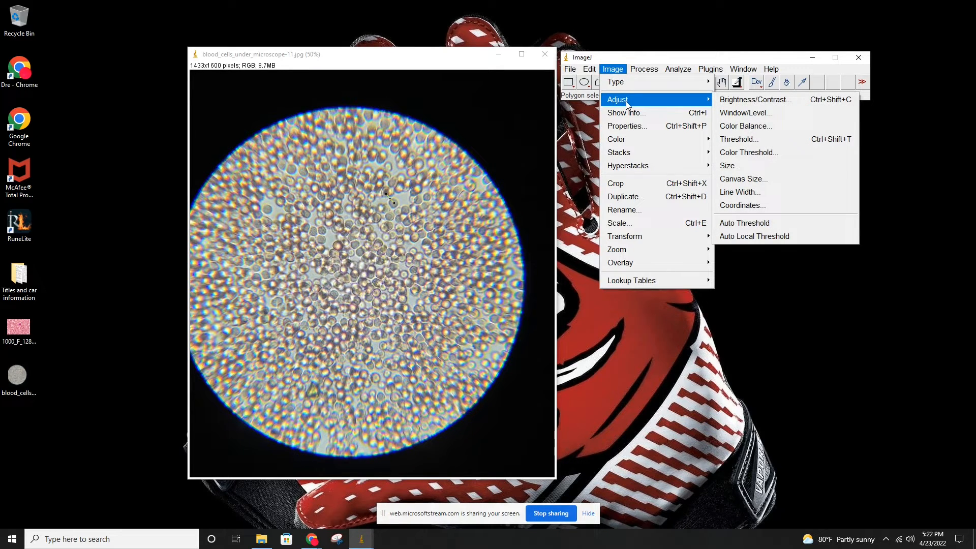
mouse_move(672, 83)
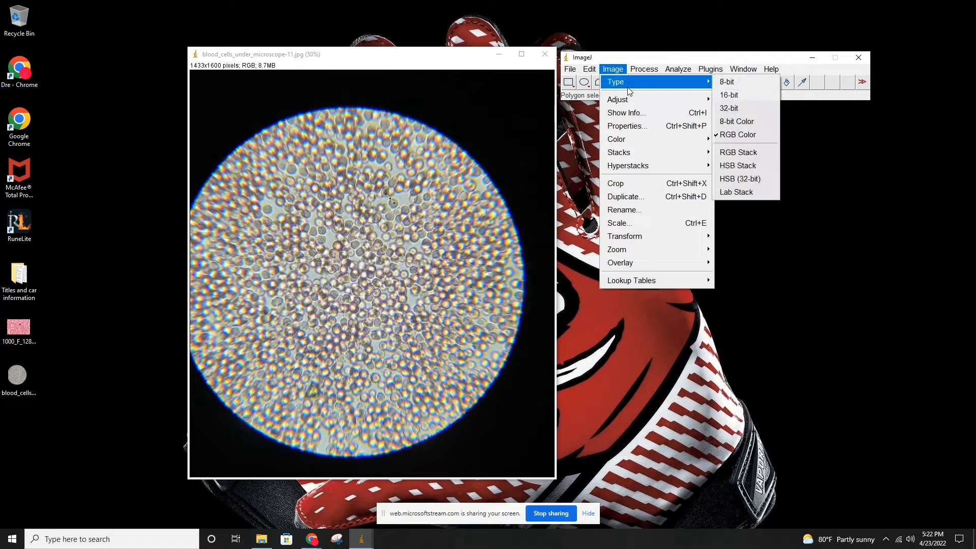
left_click(727, 82)
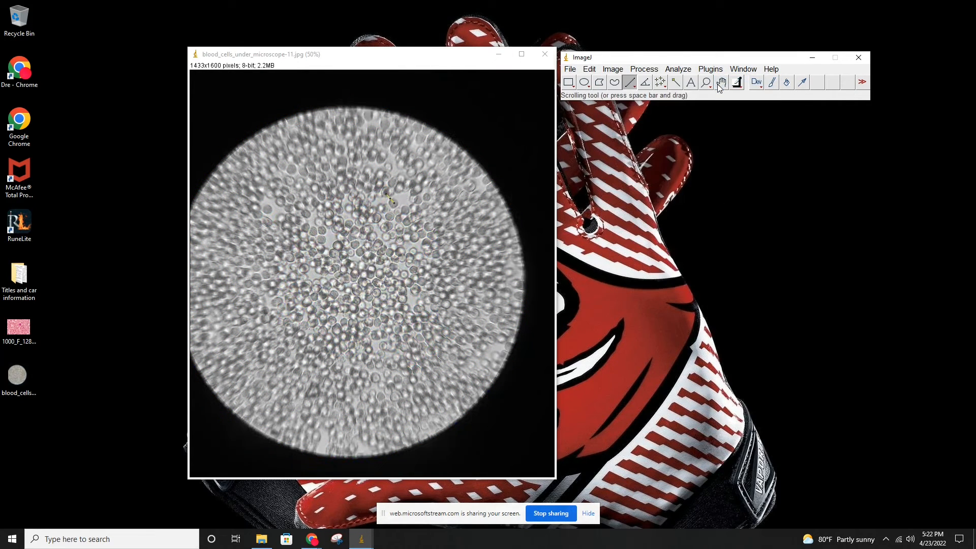
Threshold the 8-bit blood cell image using the Default method in Over/Under mode, with the levels at 0 and 185
left_click(626, 50)
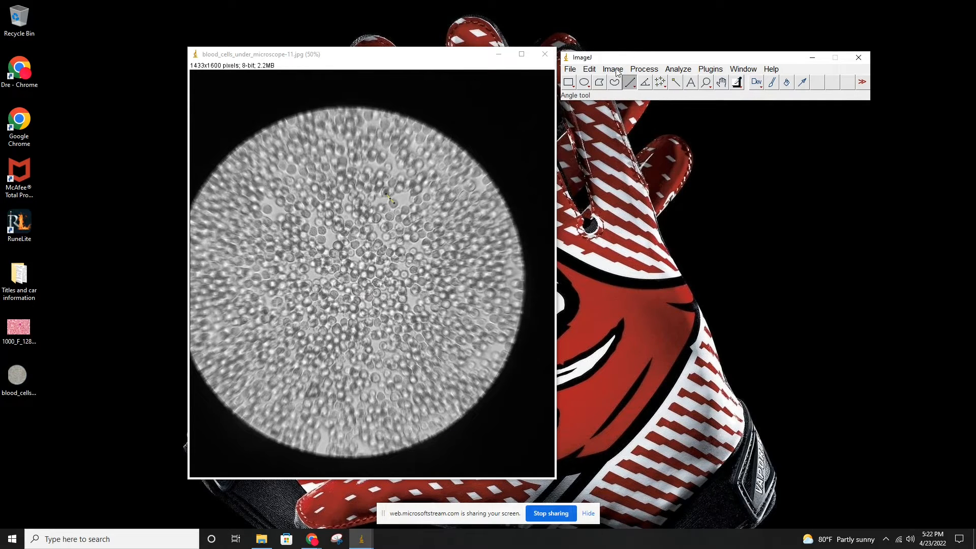
left_click(612, 69)
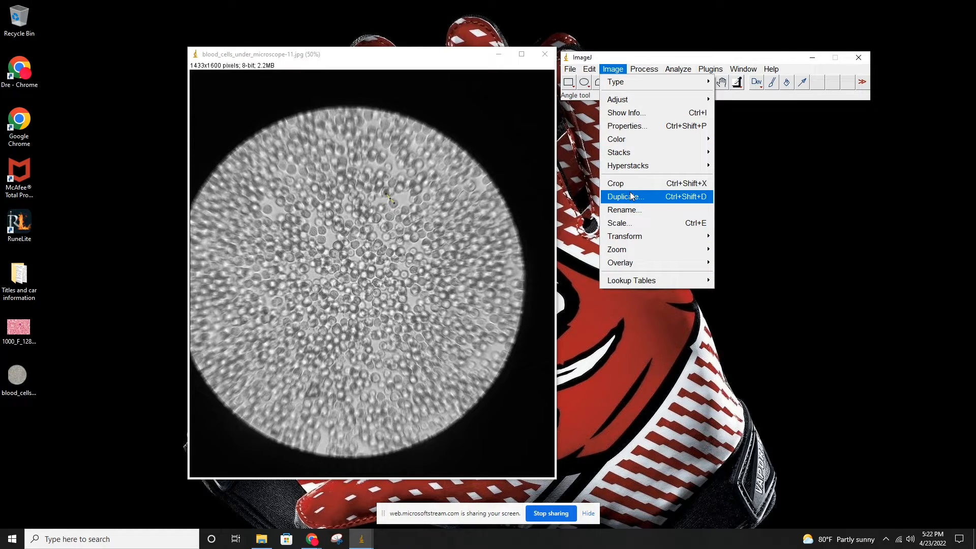
mouse_move(629, 143)
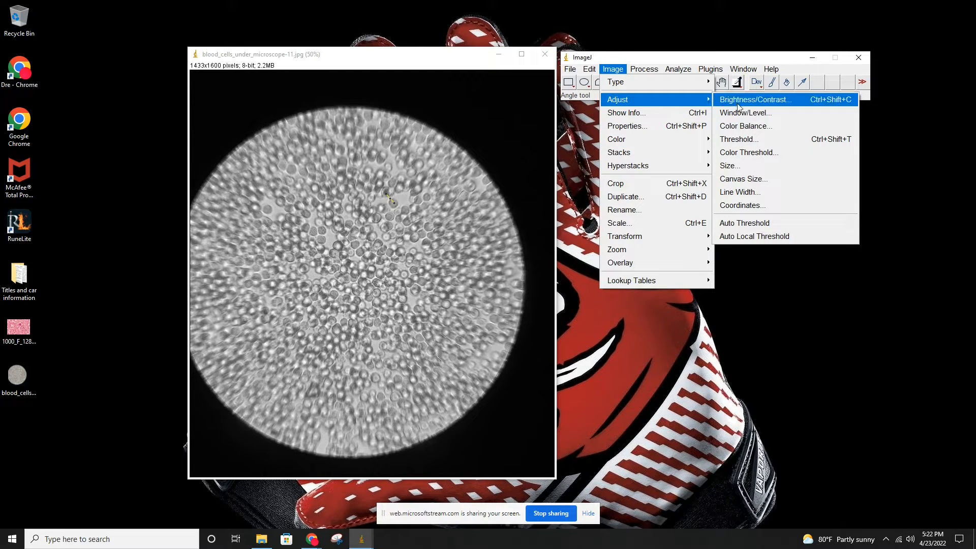
left_click(750, 142)
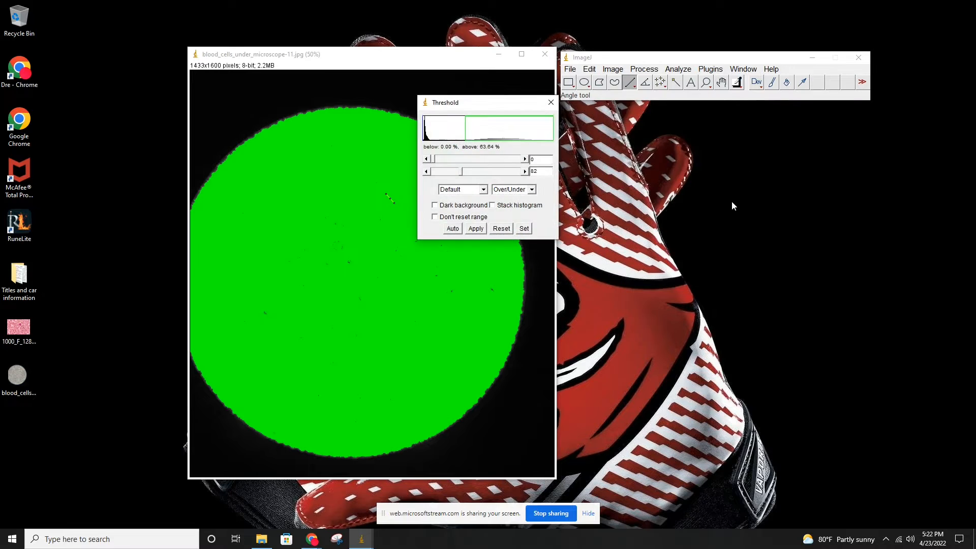
left_click_drag(508, 107, 730, 233)
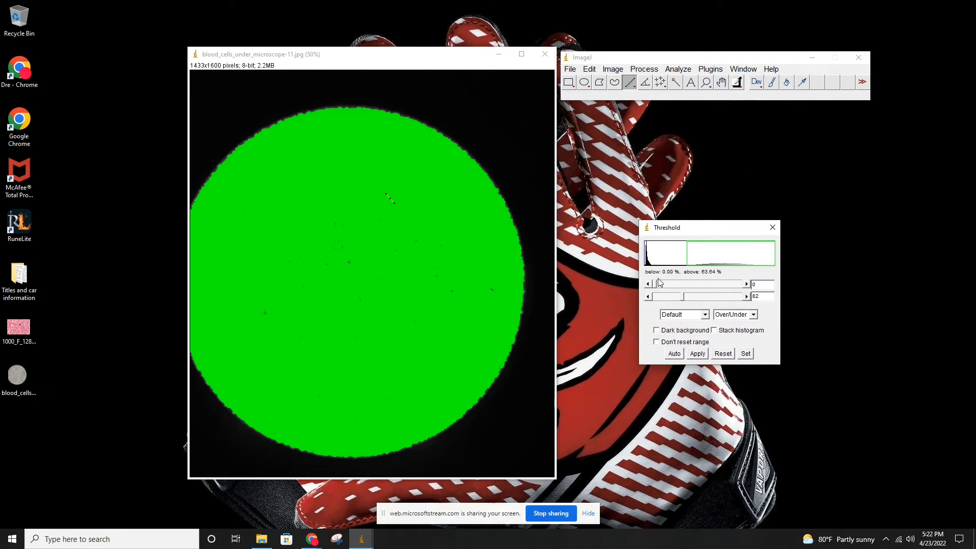
left_click_drag(660, 285, 717, 299)
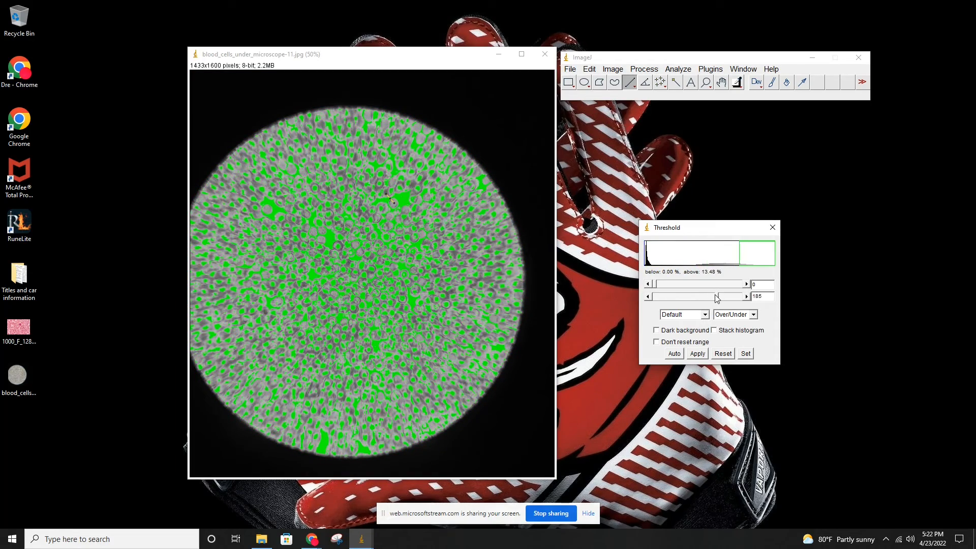
left_click(770, 226)
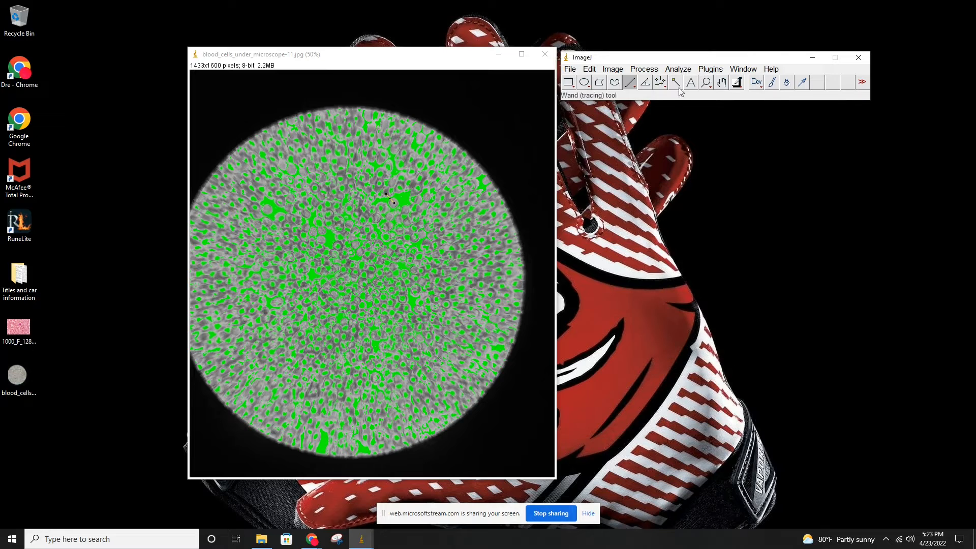
Examine the threshold color and color space options of Color Threshold and close it without applying anything
left_click(613, 69)
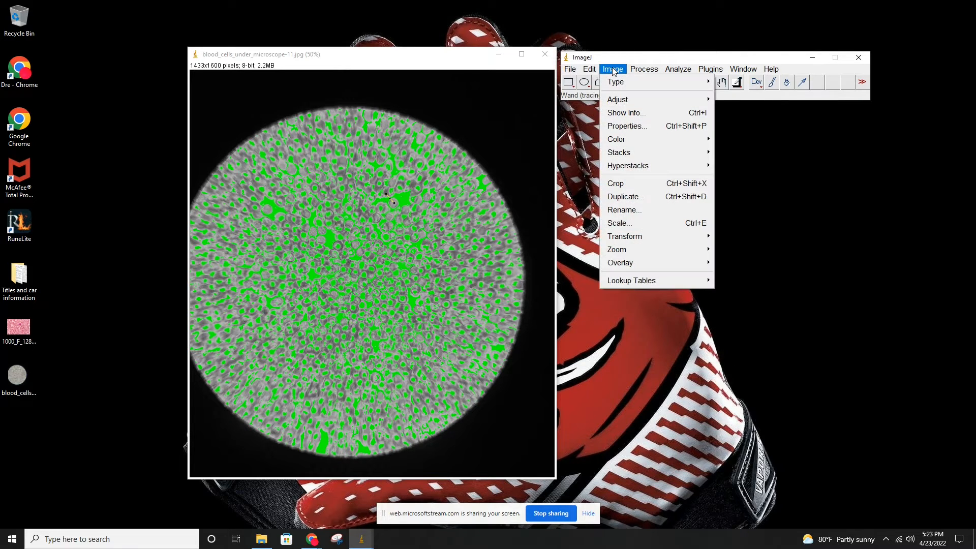
mouse_move(627, 102)
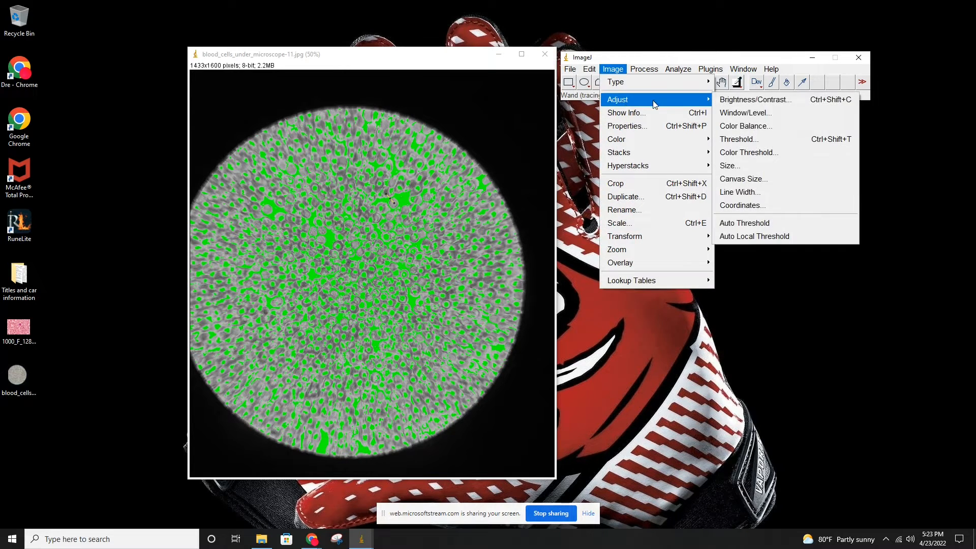
left_click(748, 152)
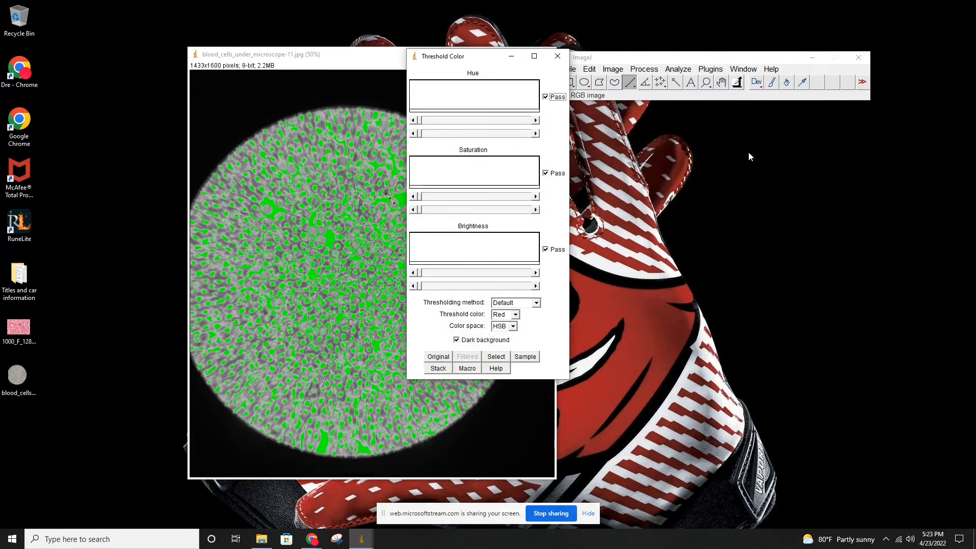
left_click(510, 316)
left_click(500, 331)
left_click(507, 314)
left_click(501, 332)
left_click(558, 56)
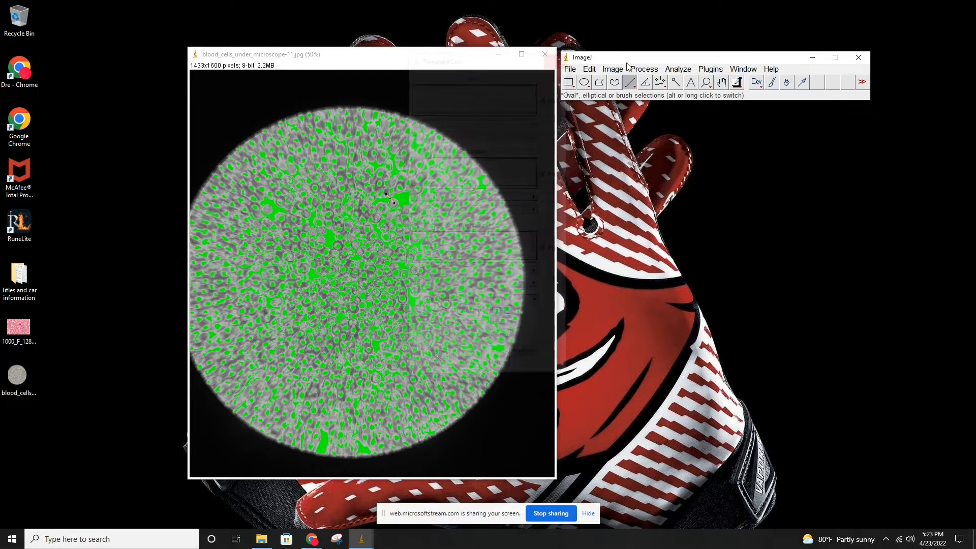
Run Auto Threshold on the blood cell image with the Try all method and white objects on black background
left_click(600, 82)
left_click(612, 69)
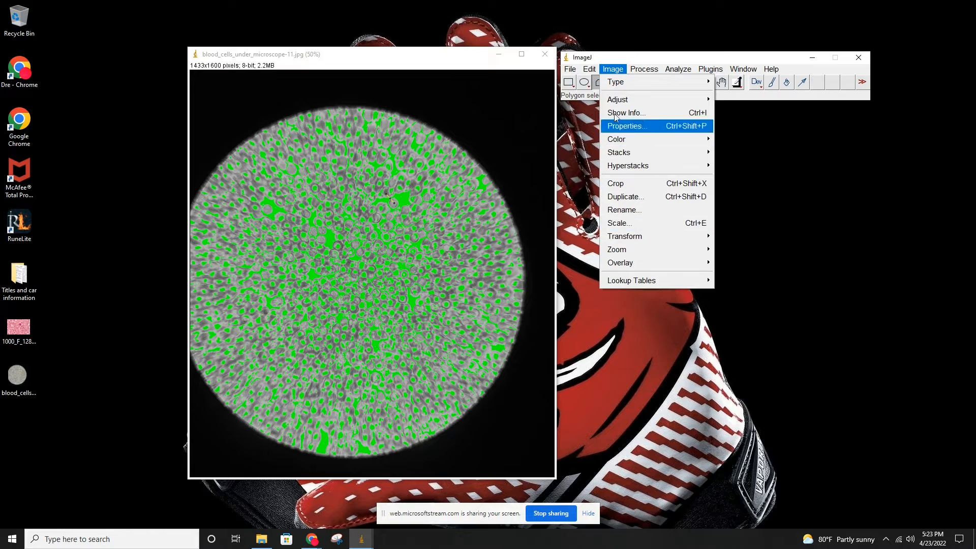
mouse_move(648, 66)
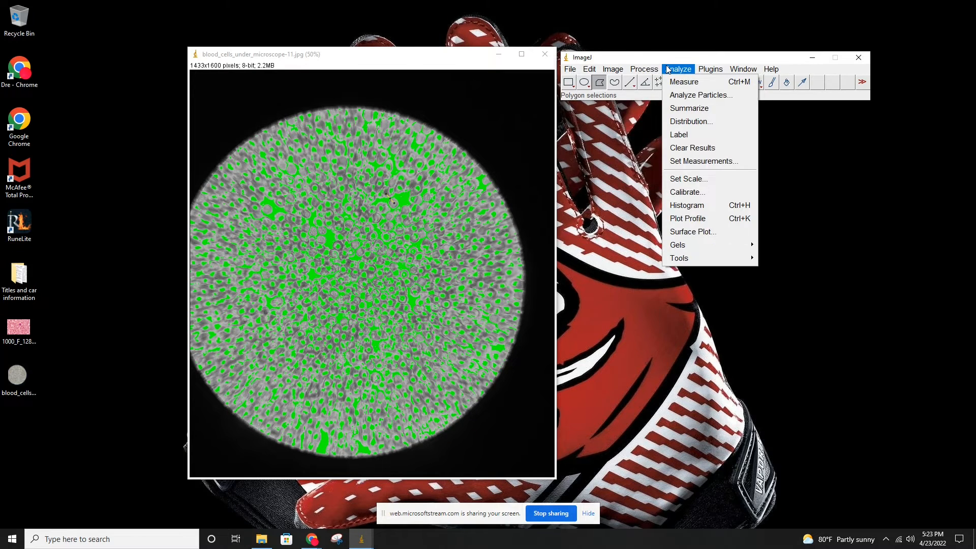
mouse_move(607, 71)
mouse_move(624, 105)
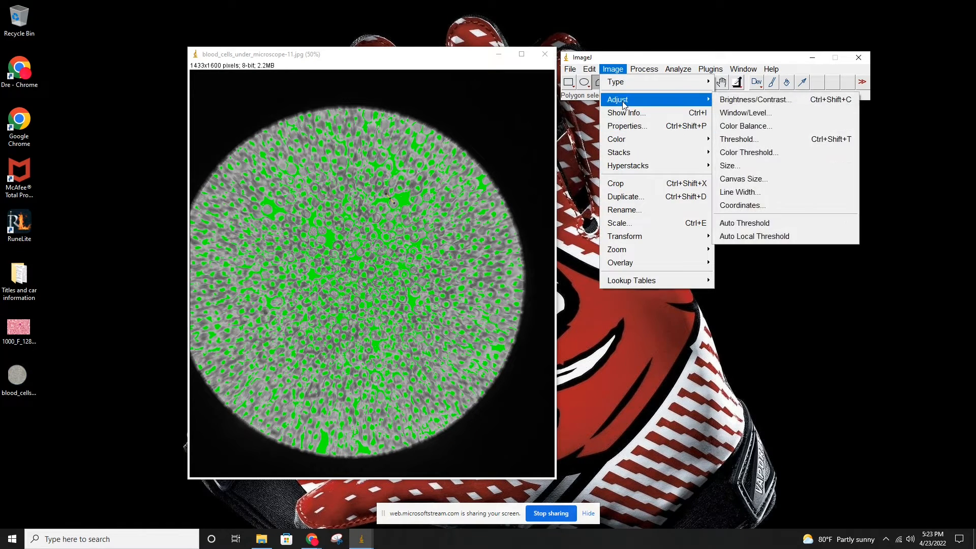
left_click(748, 222)
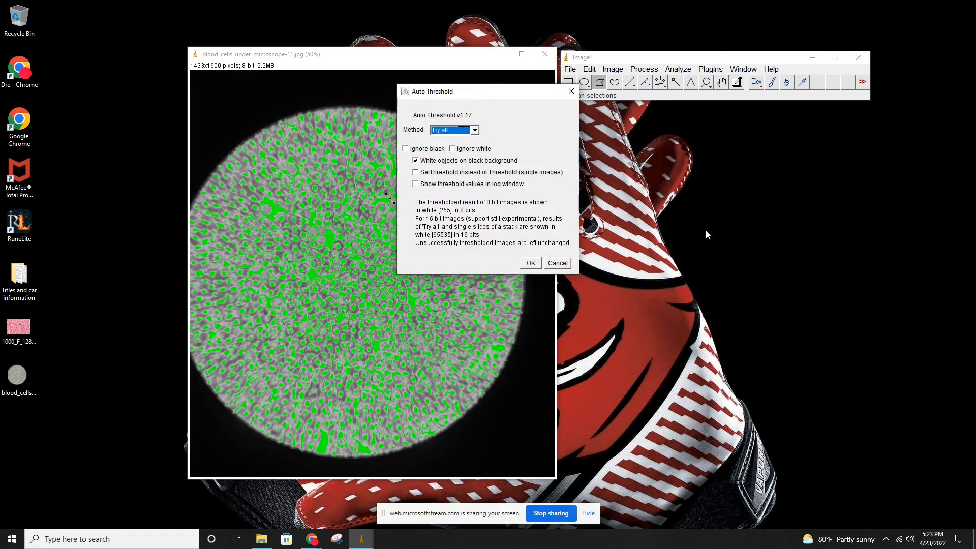
left_click(531, 263)
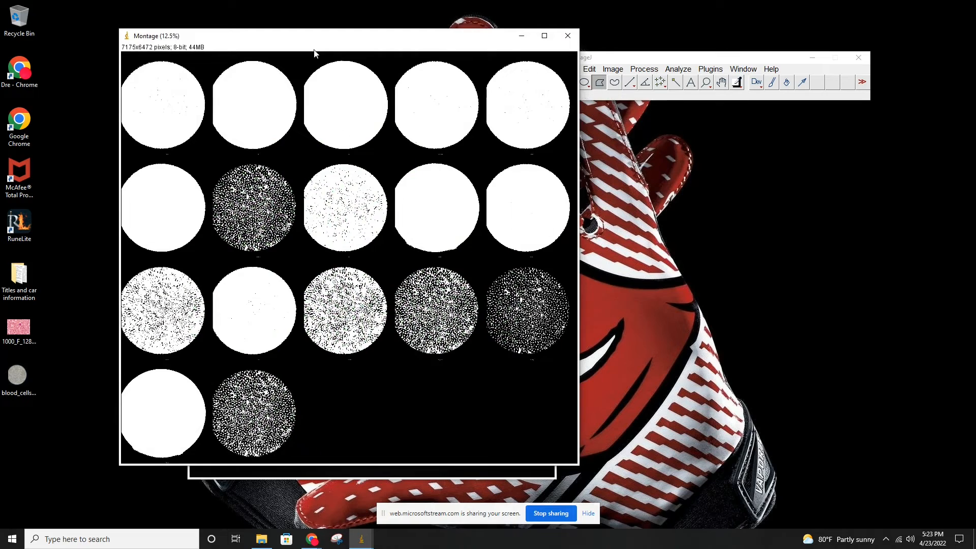
Enlarge the Montage window to compare the thresholding methods, and close it
left_click_drag(321, 41, 479, 55)
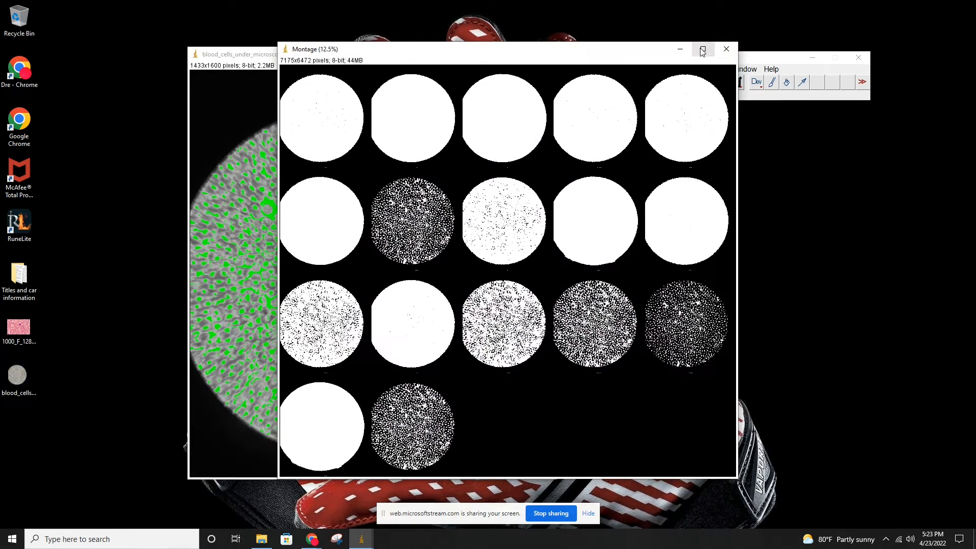
left_click(703, 50)
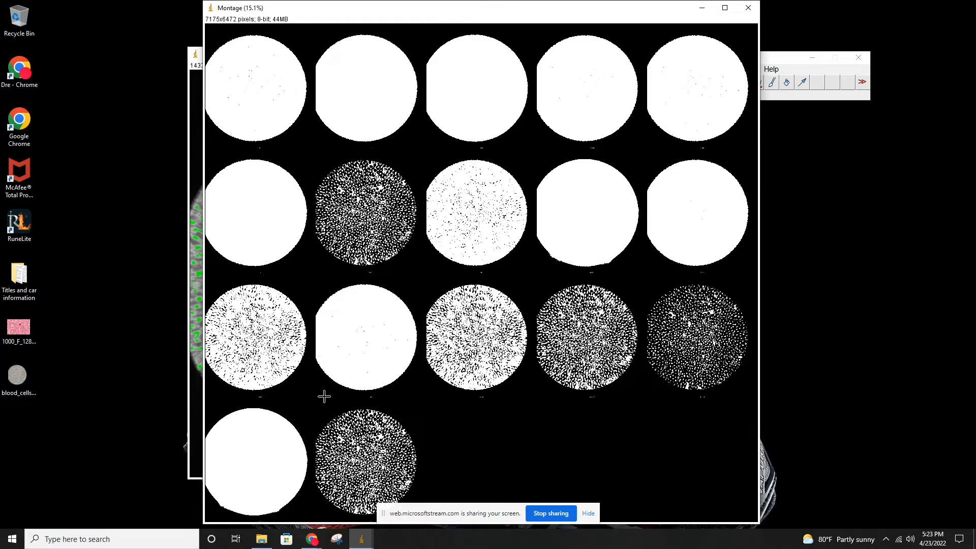
left_click(749, 6)
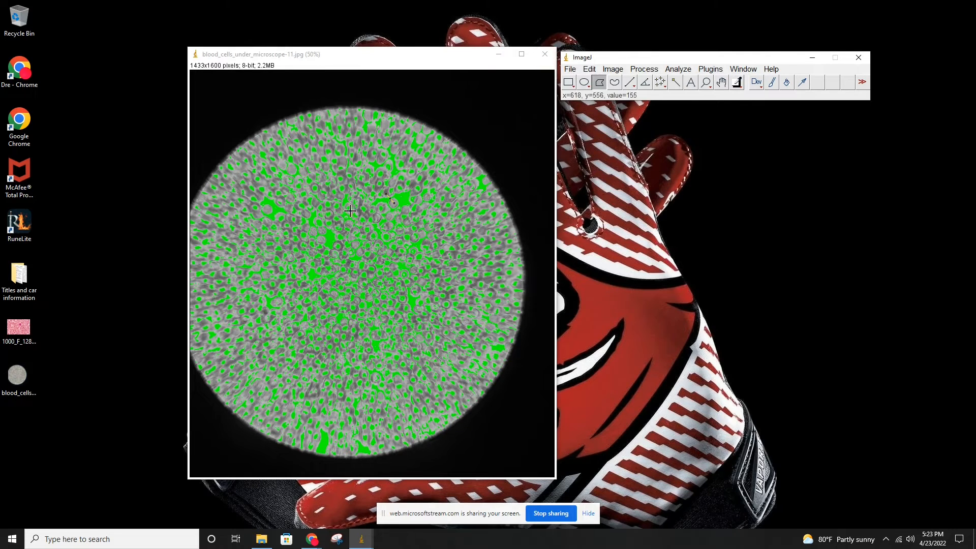
Duplicate the blood cell image as blood_cells_under_microscope-11-1.jpg
left_click(570, 70)
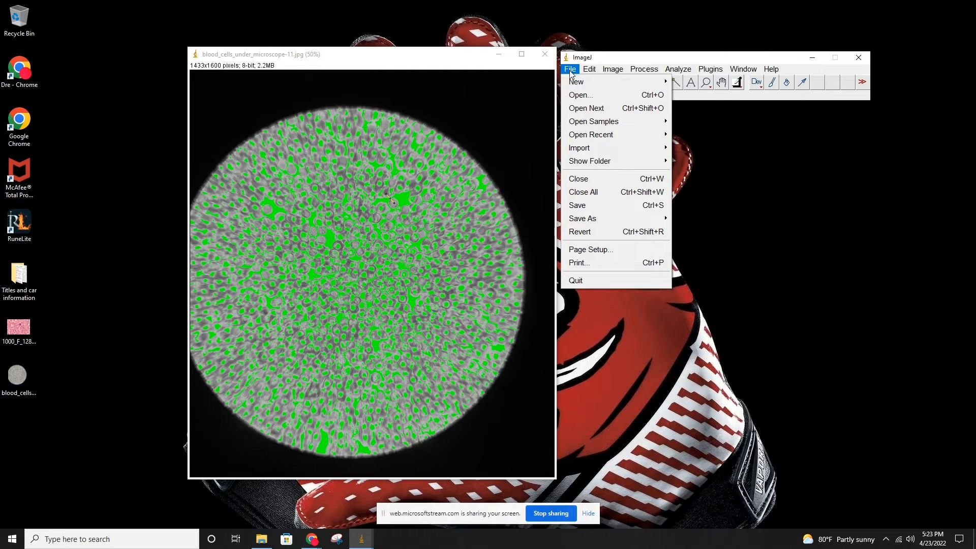
mouse_move(588, 70)
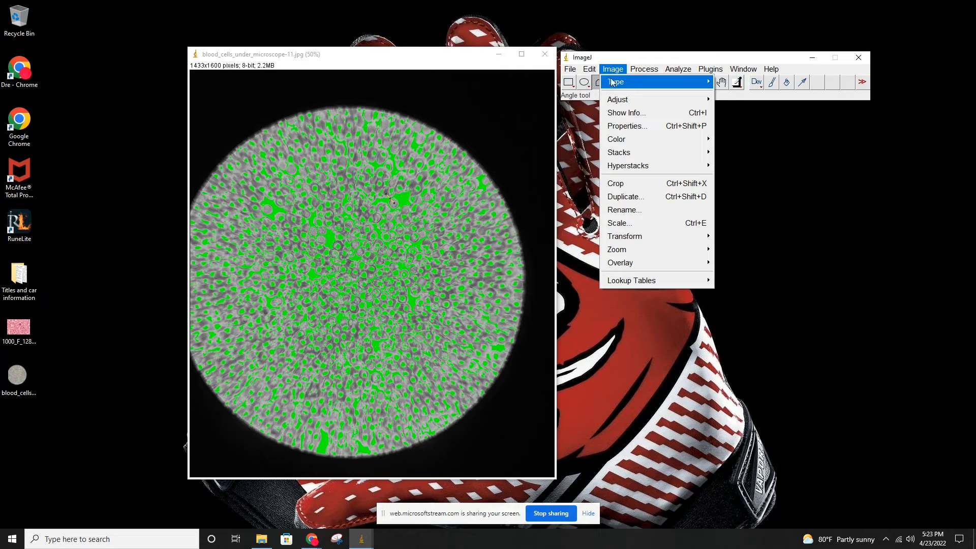
left_click(628, 200)
left_click_drag(473, 119, 446, 169)
left_click(468, 235)
left_click(468, 234)
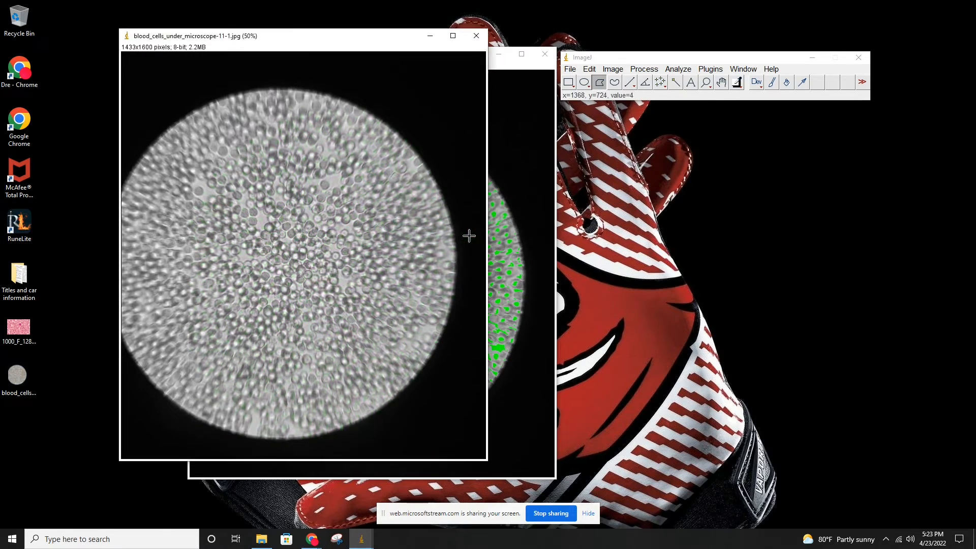
Arrange the thresholded original and its duplicate next to each other and move the main ImageJ window clear of them
left_click_drag(269, 37, 671, 99)
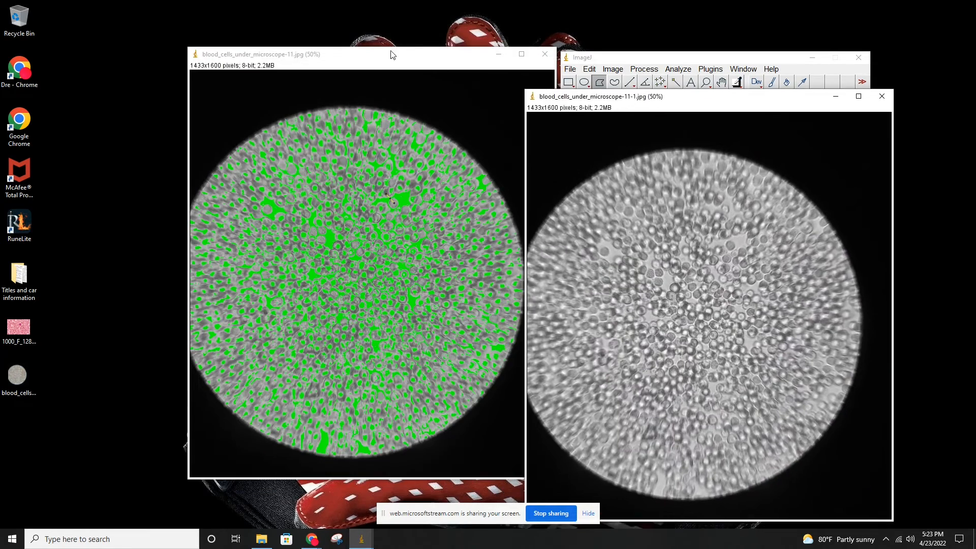
left_click_drag(368, 59, 184, 75)
left_click_drag(678, 90, 438, 76)
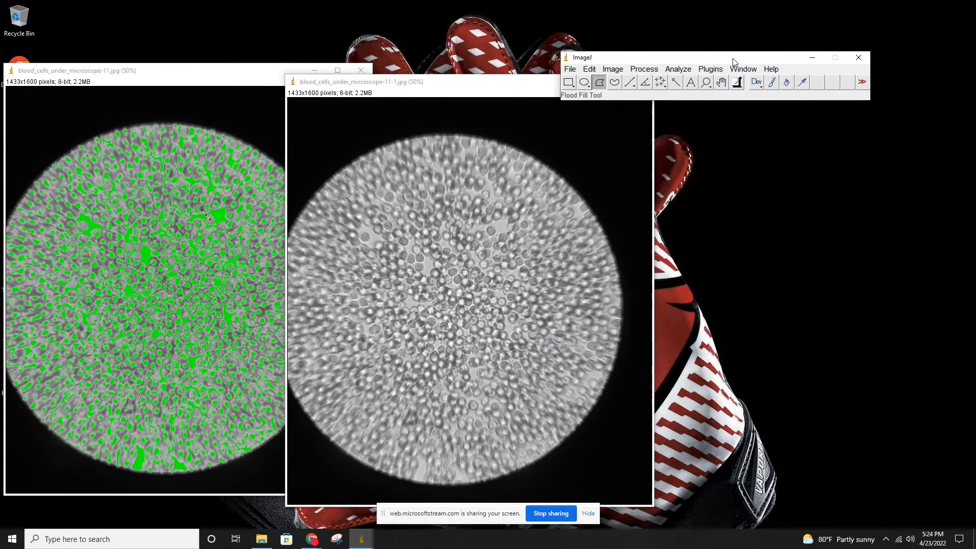
left_click_drag(734, 59, 844, 73)
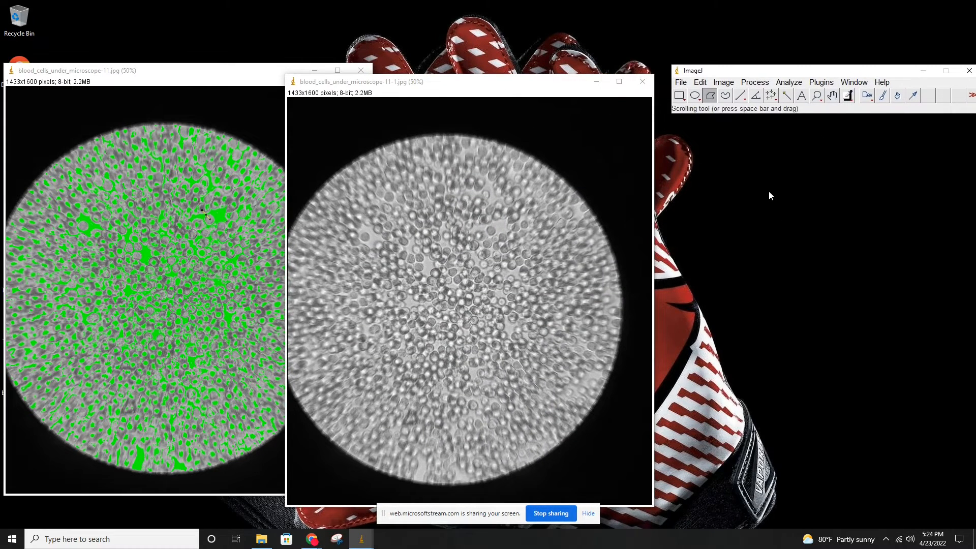
Convert the duplicated blood cell image from 8-bit to RGB Color
left_click(701, 82)
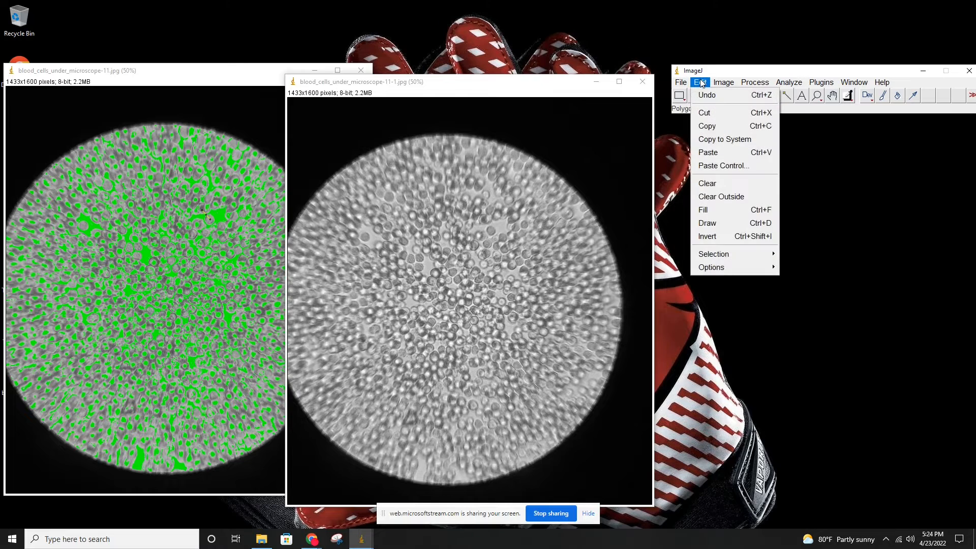
mouse_move(729, 86)
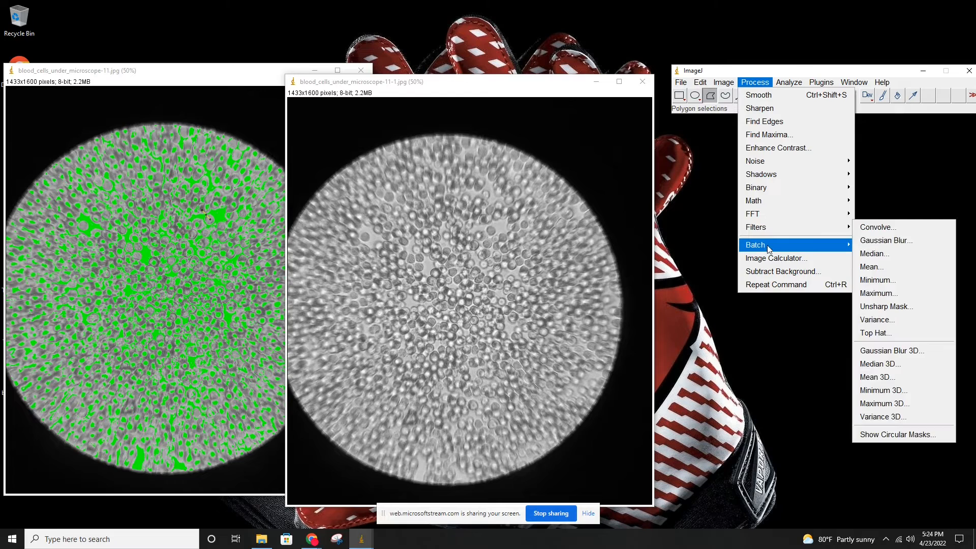
mouse_move(769, 251)
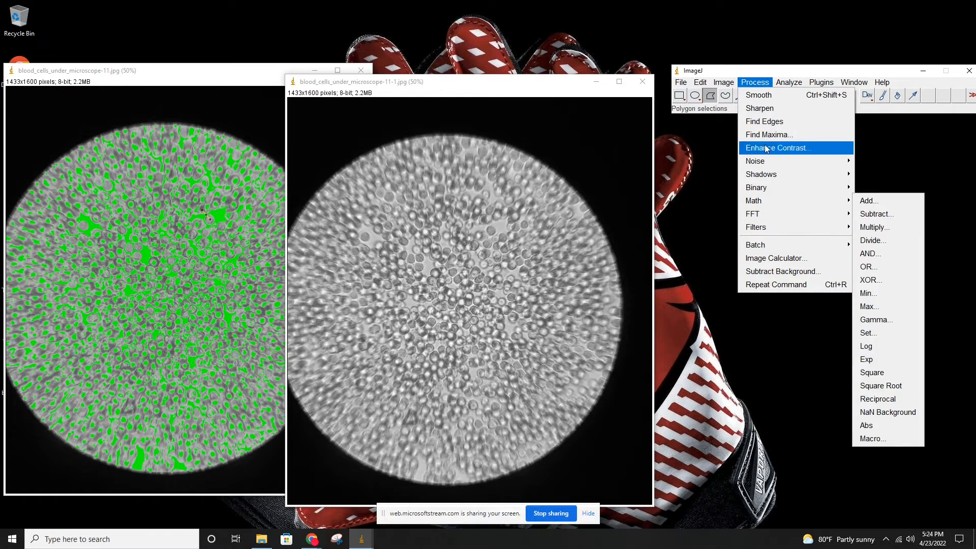
mouse_move(776, 228)
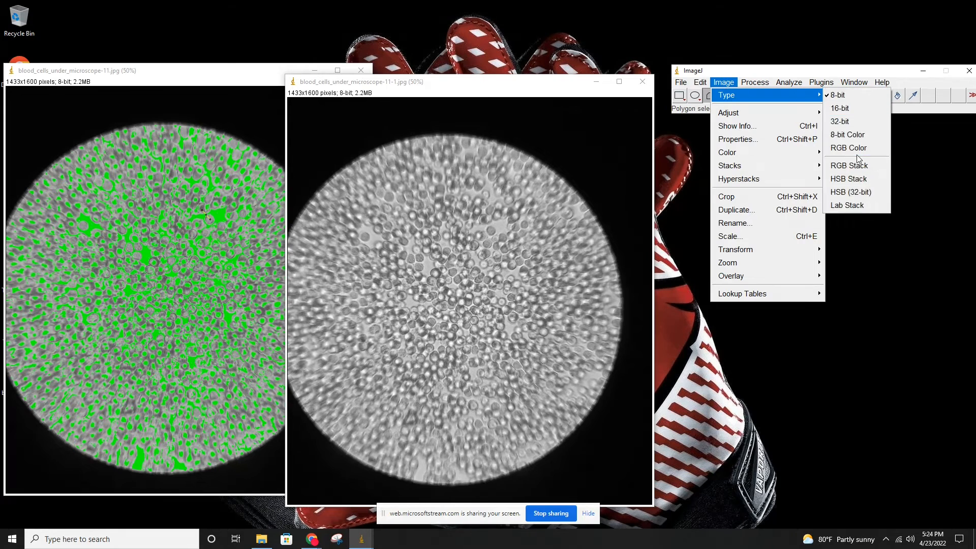
left_click(848, 147)
left_click(722, 85)
mouse_move(727, 95)
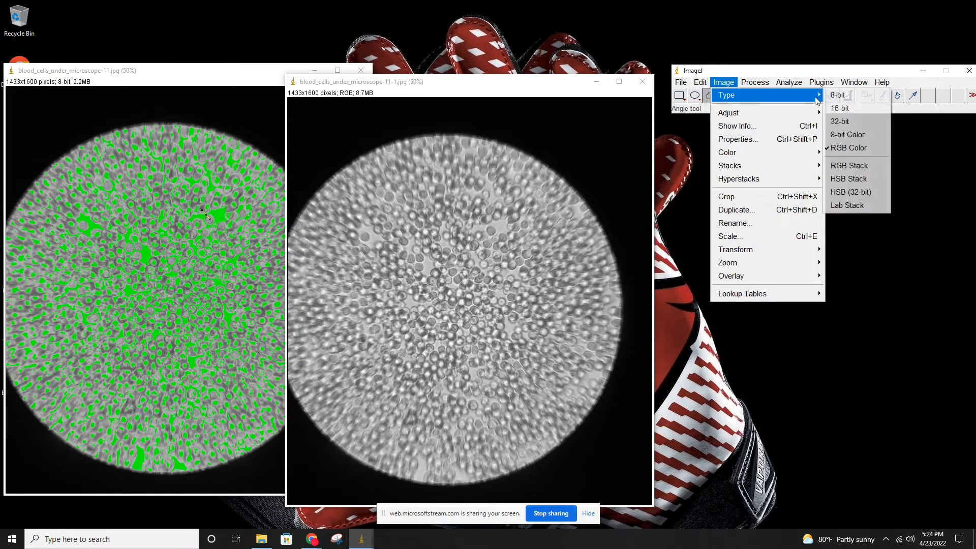
left_click(853, 148)
left_click(543, 85)
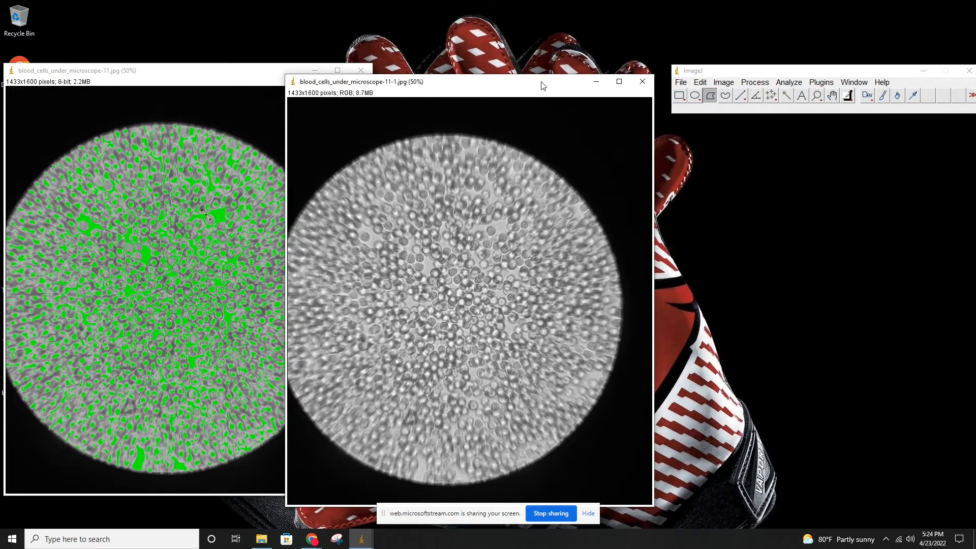
Preview a Gaussian Blur with a sigma radius of 6.00 on the duplicated RGB blood cell image
left_click(727, 84)
left_click(726, 84)
left_click(726, 84)
mouse_move(725, 95)
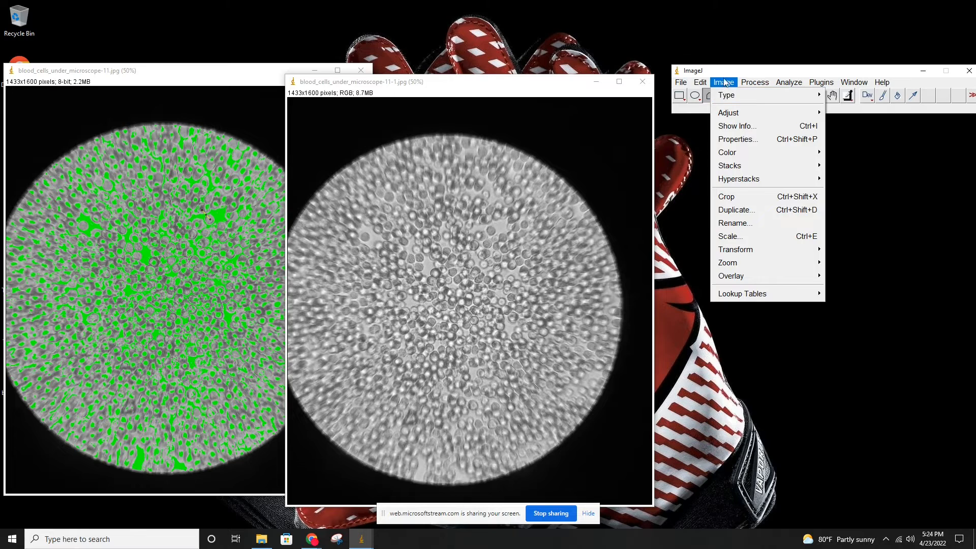
left_click(754, 82)
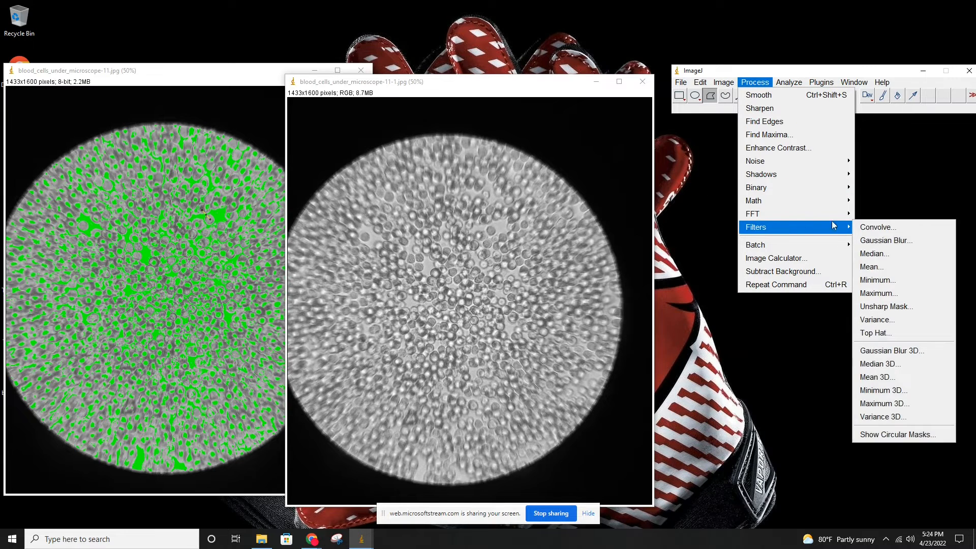
left_click(881, 241)
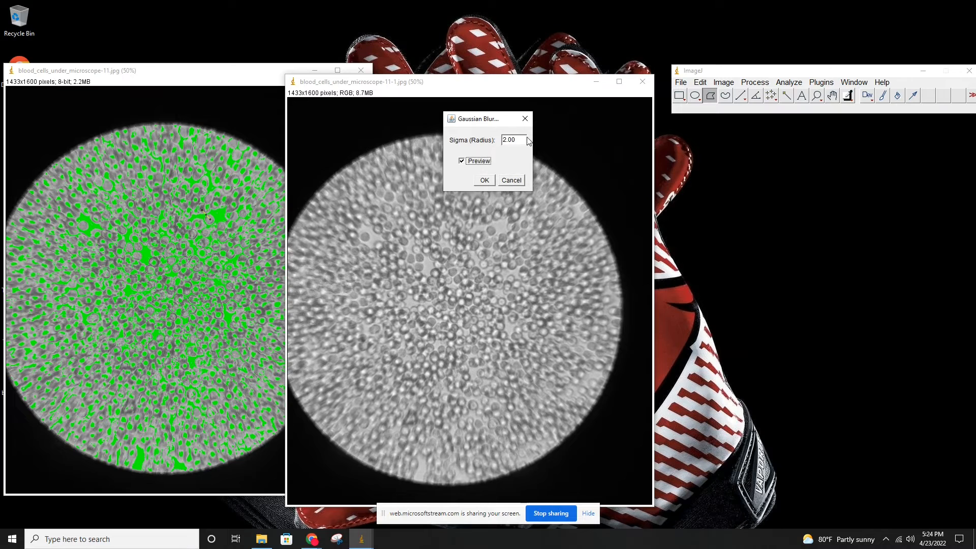
left_click_drag(515, 141, 507, 142)
key("BackSpace")
type("6.00")
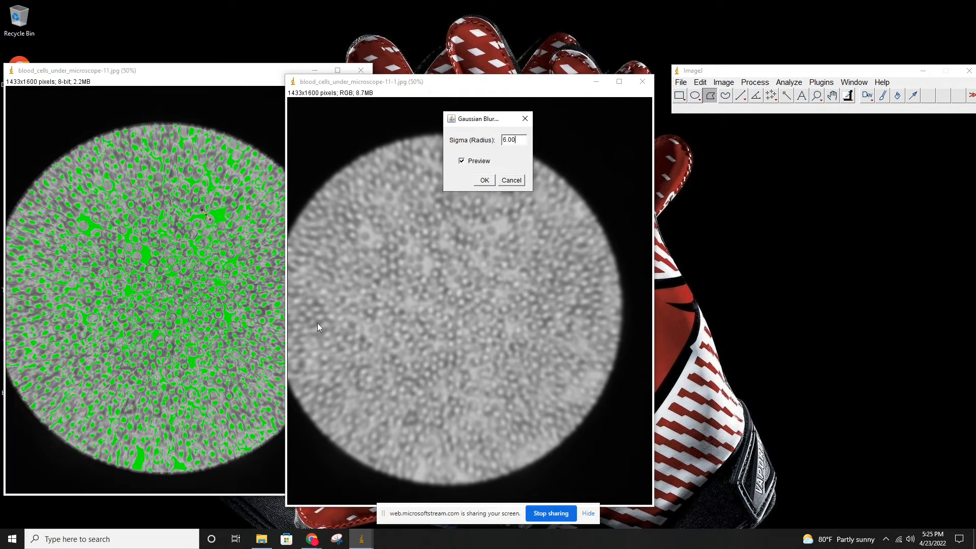
Change the sigma radius of the Gaussian Blur preview to 3.00
key("BackSpace")
key("BackSpace")
key("BackSpace")
key("BackSpace")
type("3.00")
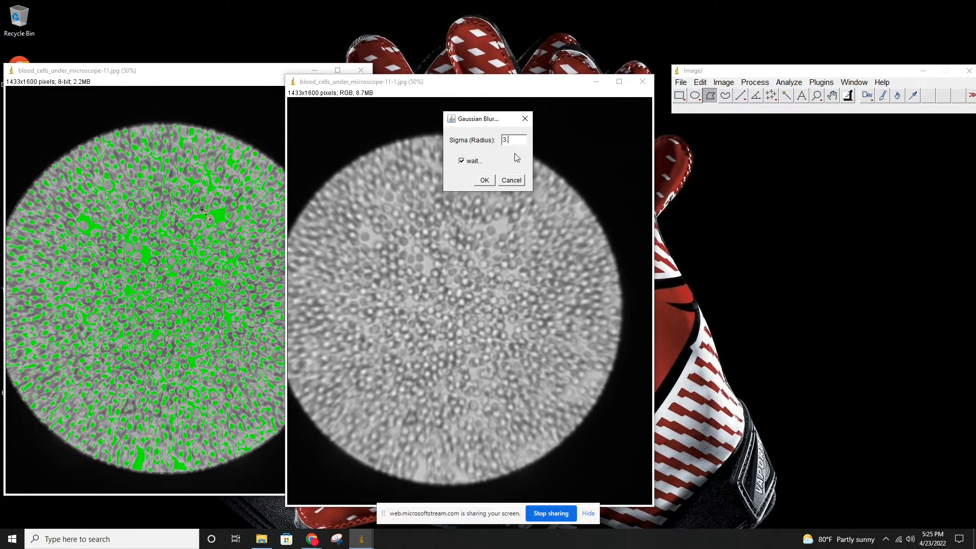
Preview the Gaussian Blur with a sigma radius of 10.00, and cancel the filter
key("BackSpace")
left_click(484, 180)
key("BackSpace")
type("2.00")
key("BackSpace")
type("10")
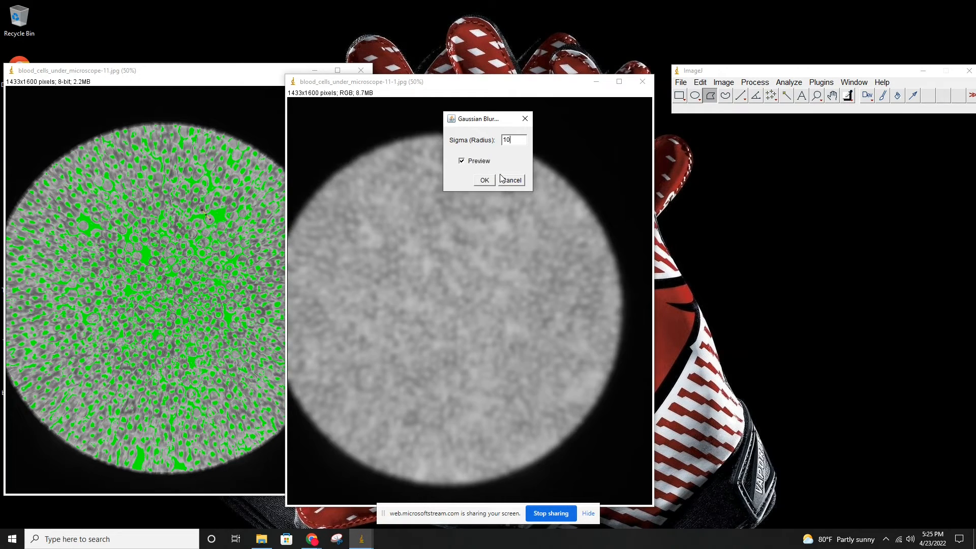
type(".00")
left_click(510, 181)
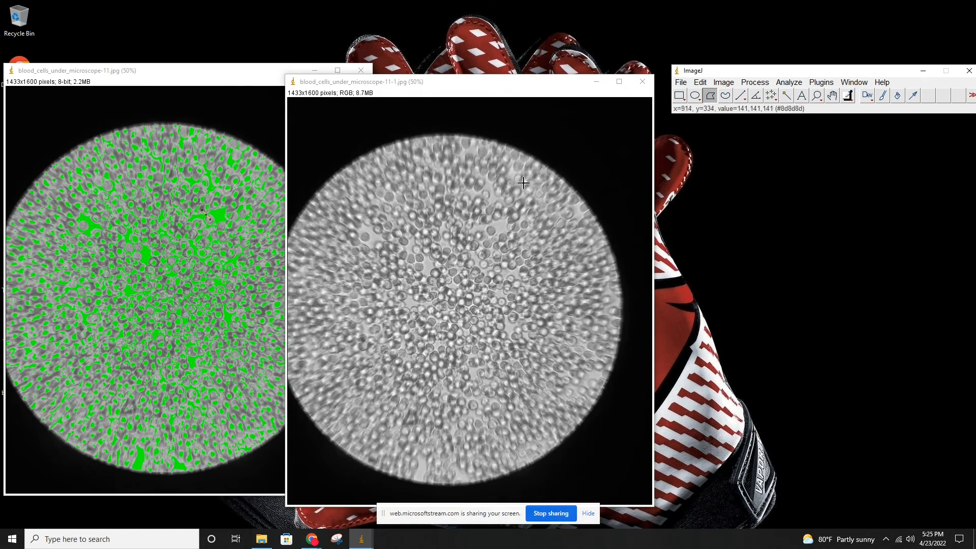
Preview a Median filter with a radius of 6.00 pixels on the duplicated image
left_click(755, 82)
mouse_move(774, 233)
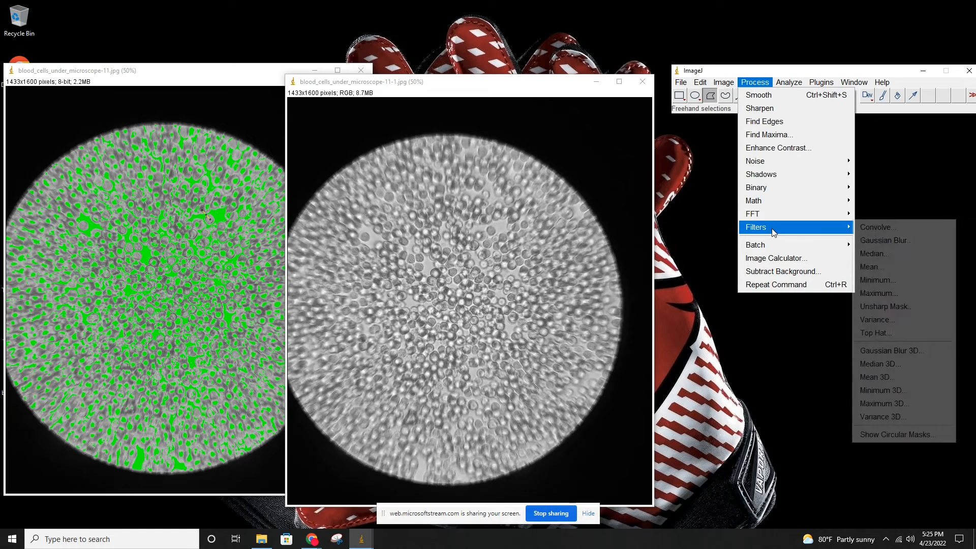
left_click(877, 255)
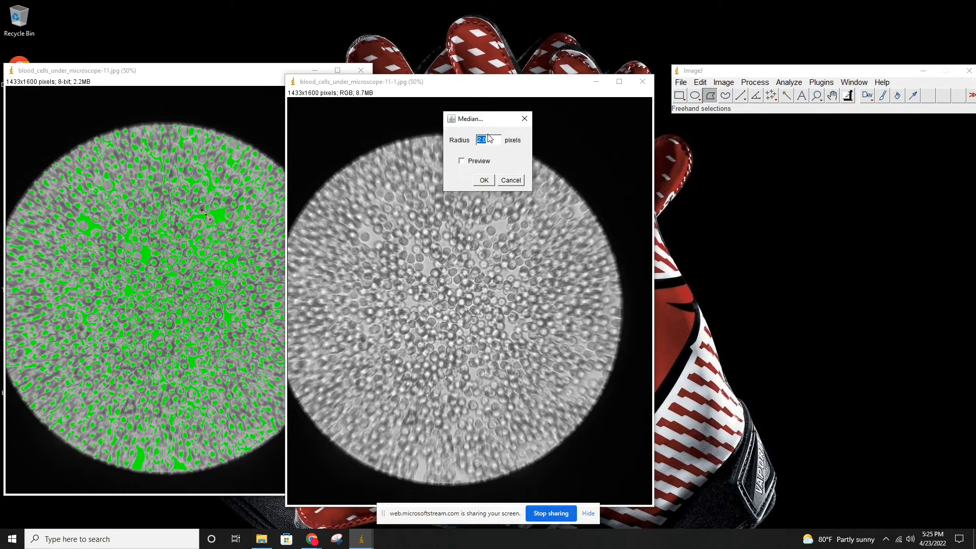
key("BackSpace")
type("6")
left_click(480, 162)
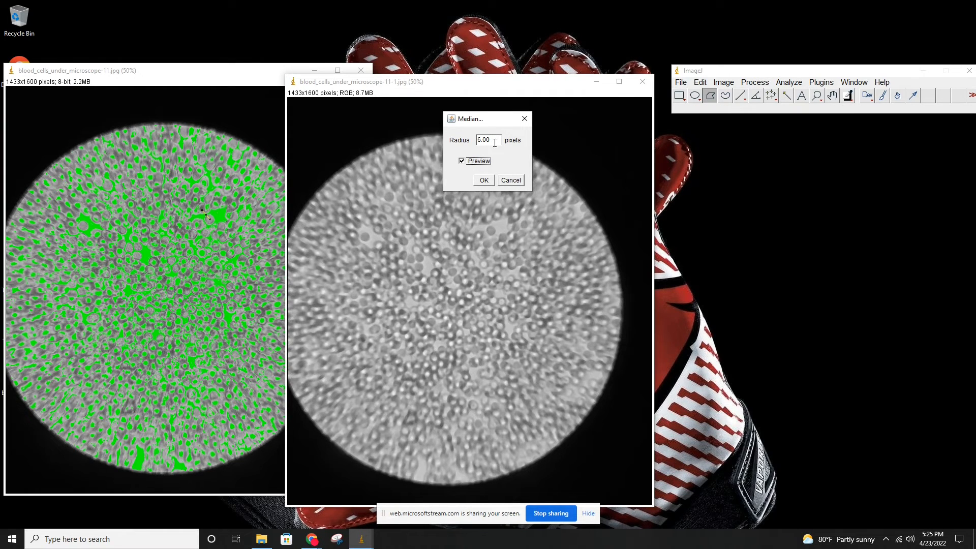
Preview the Median filter with a radius of 20.00 pixels, and cancel the filter
left_click_drag(493, 141, 463, 142)
type("20.00")
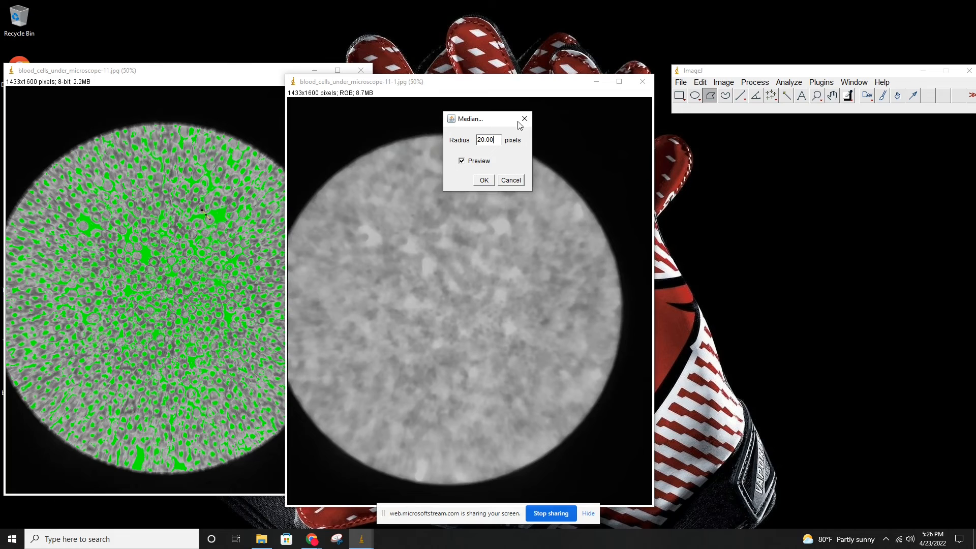
left_click(510, 180)
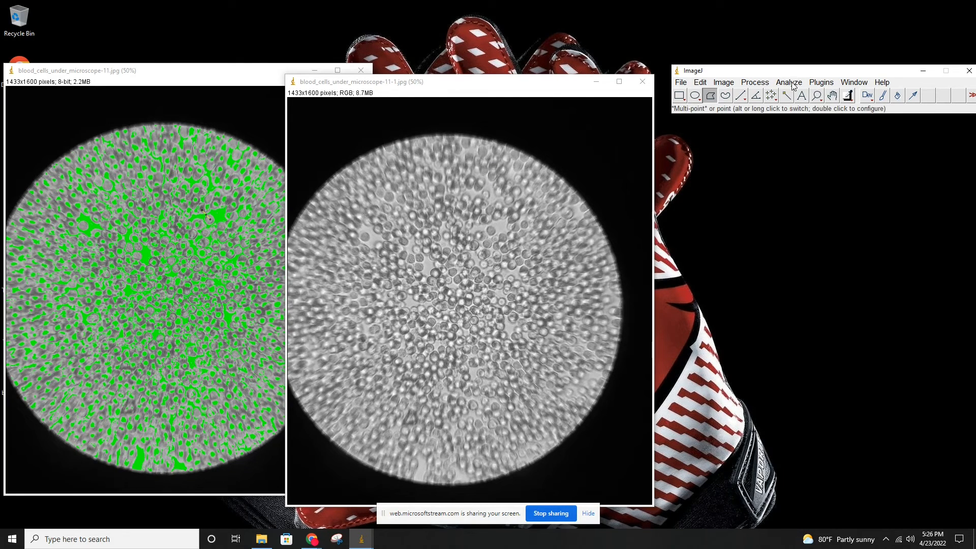
Apply the Mean 3D filter with X and Y radii of 5.0 to the duplicate, and move its window to uncover more of the original
left_click(757, 85)
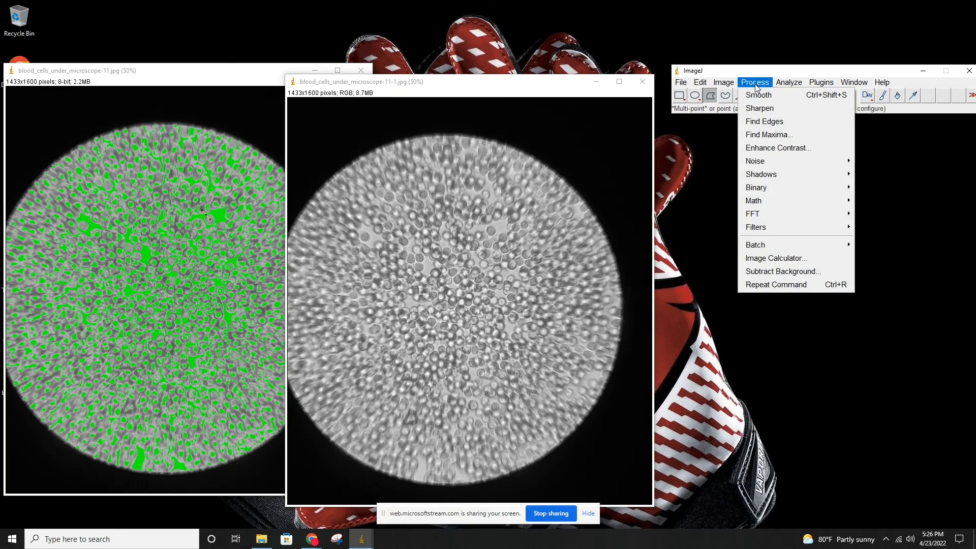
mouse_move(773, 235)
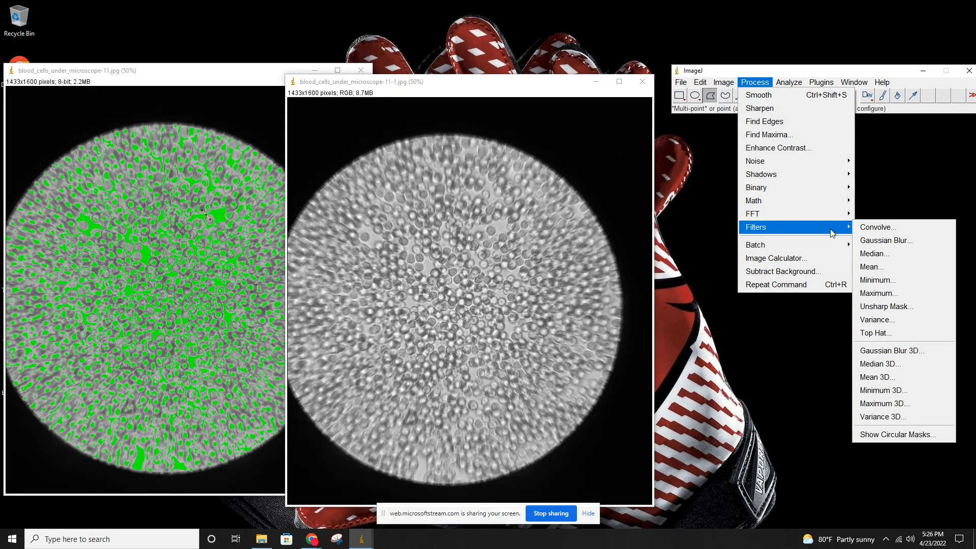
left_click(876, 379)
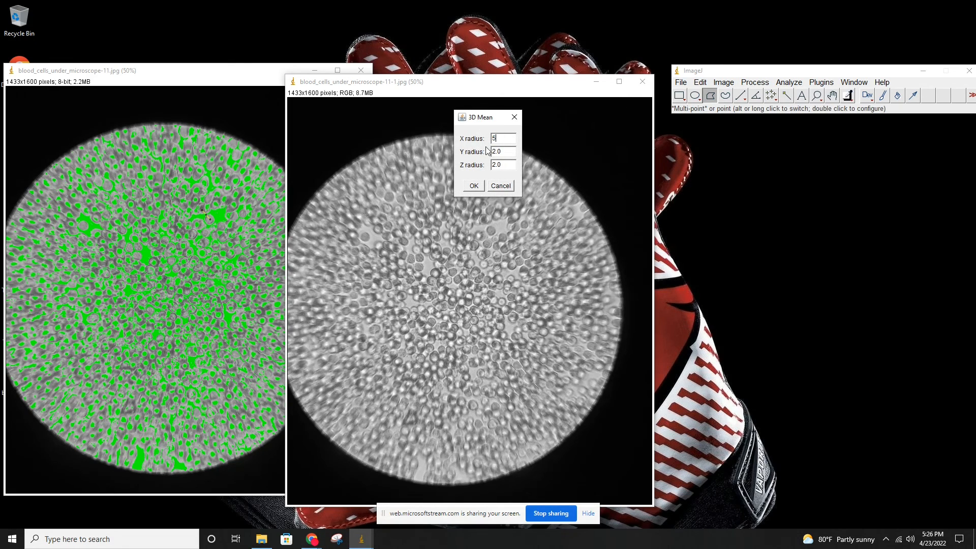
type(".0")
key("Tab")
type("5.0")
key("Tab")
left_click(472, 186)
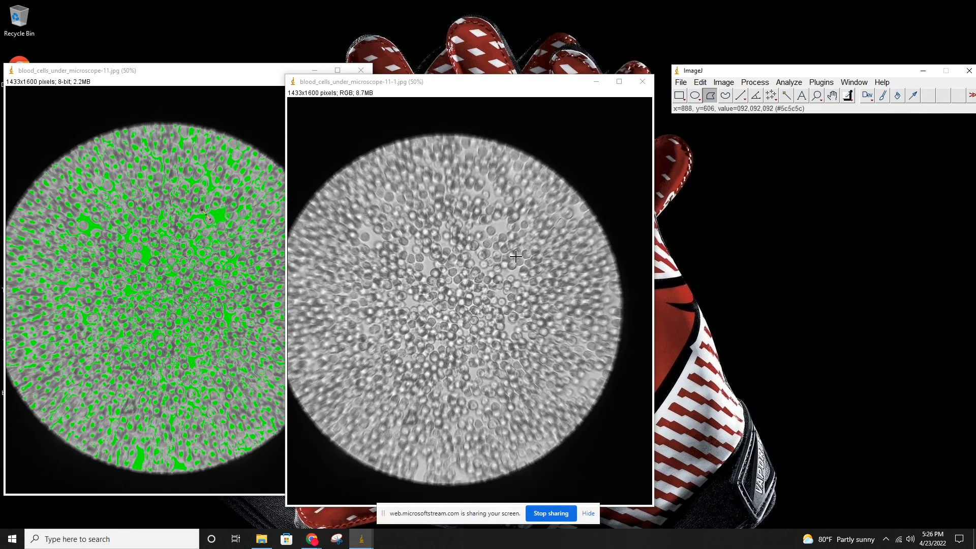
left_click_drag(478, 85, 523, 65)
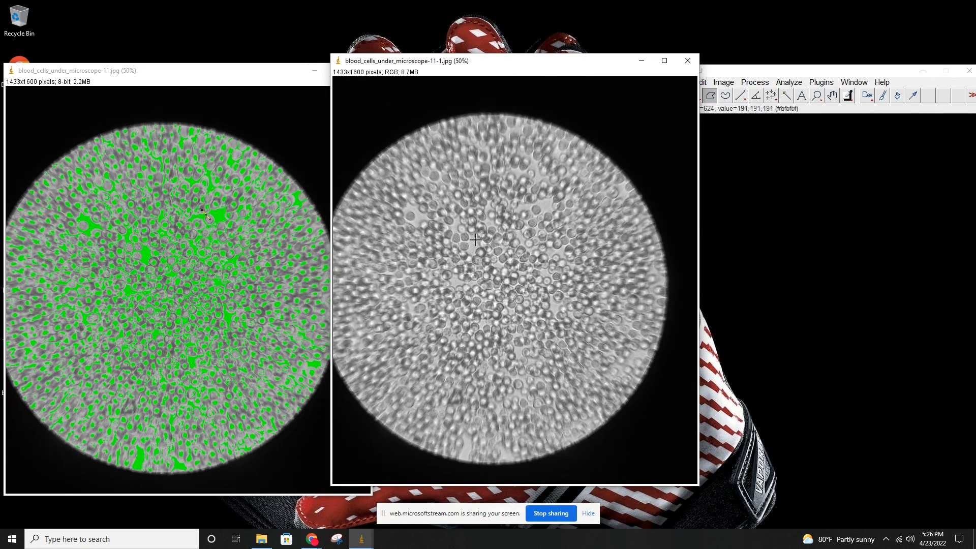
left_click(788, 82)
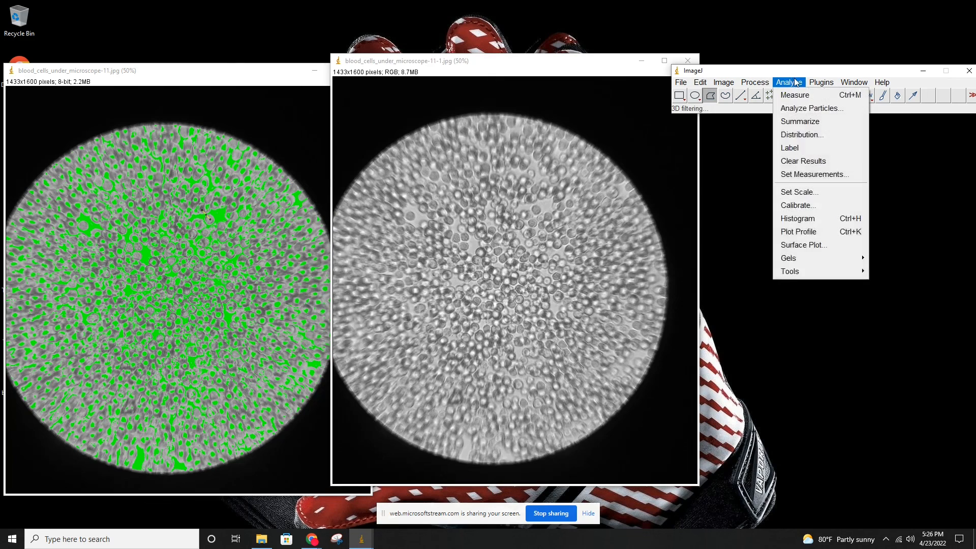
mouse_move(823, 83)
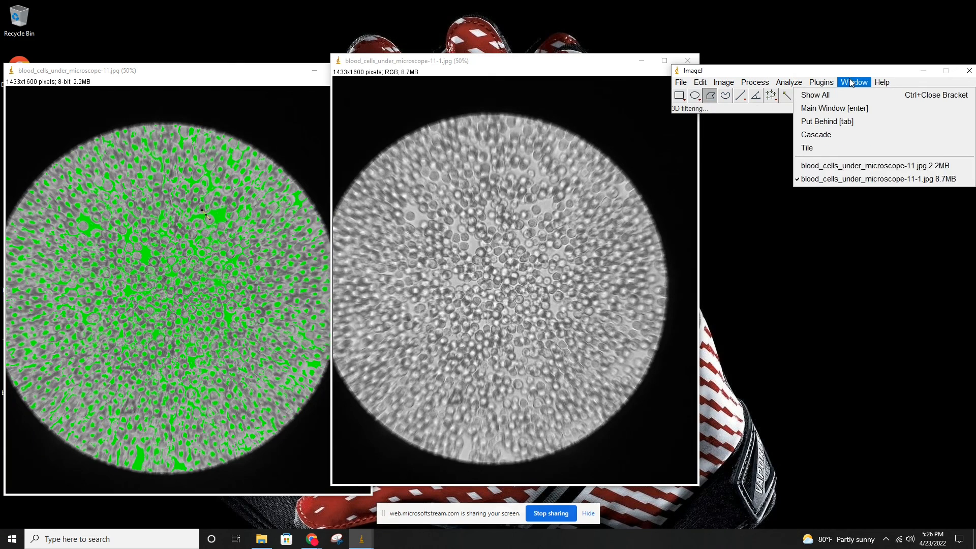